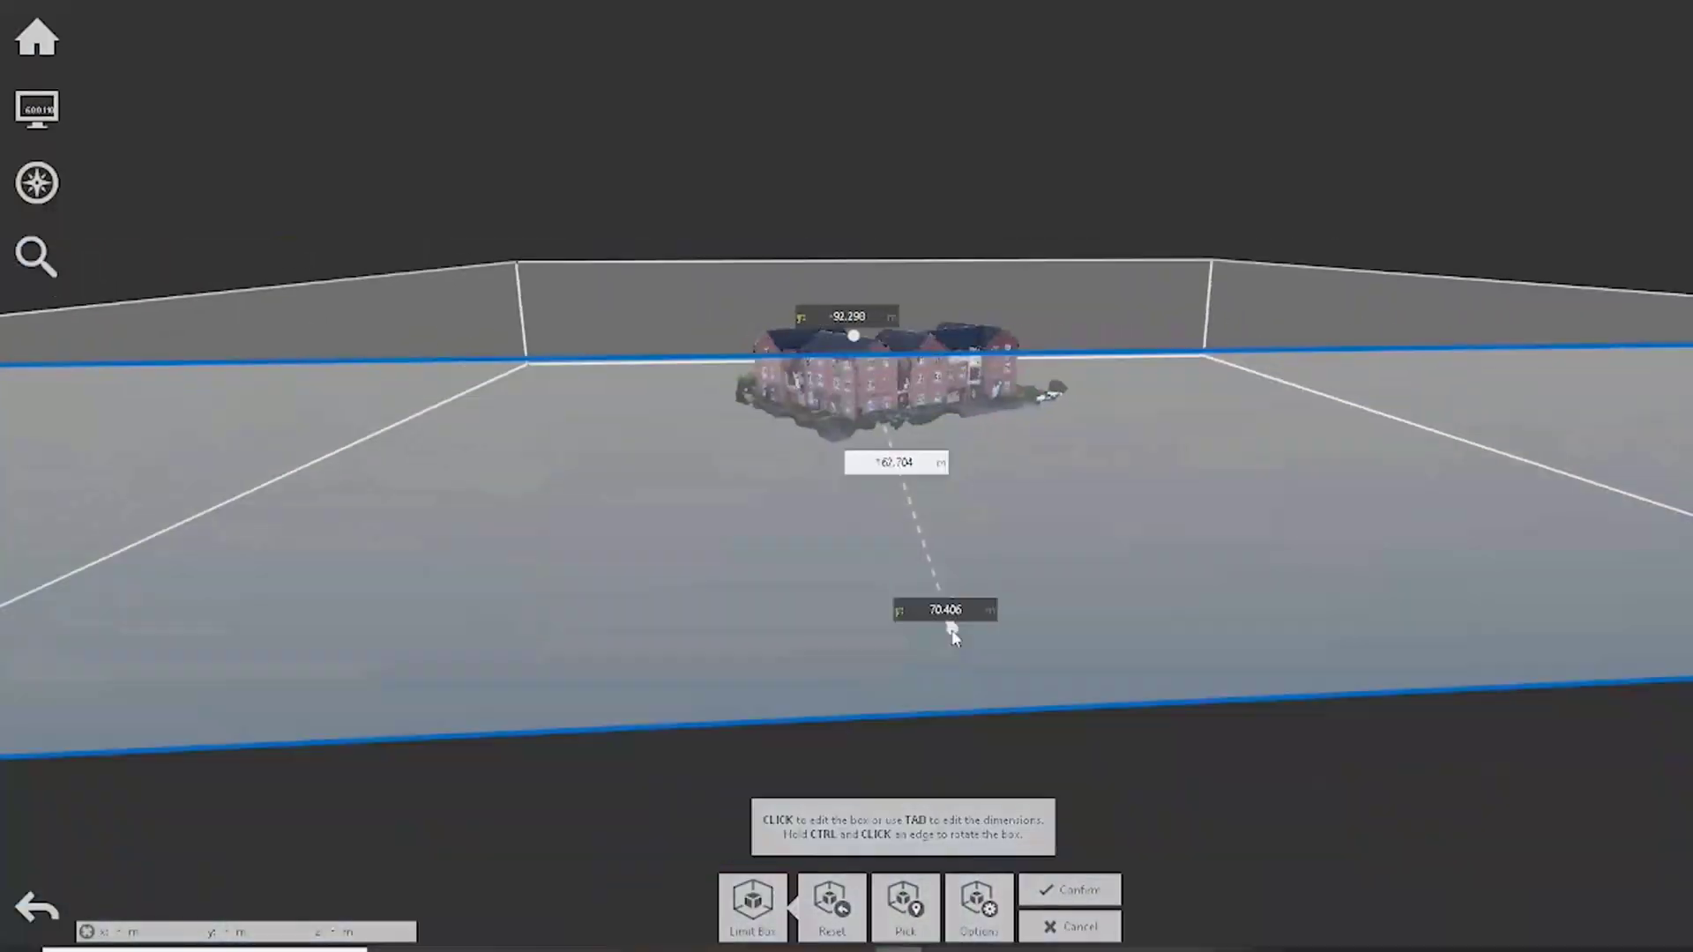
# Pull the near face of the limit box in toward the building.
pyautogui.moveTo(949, 632); pyautogui.dragTo(1002, 480)
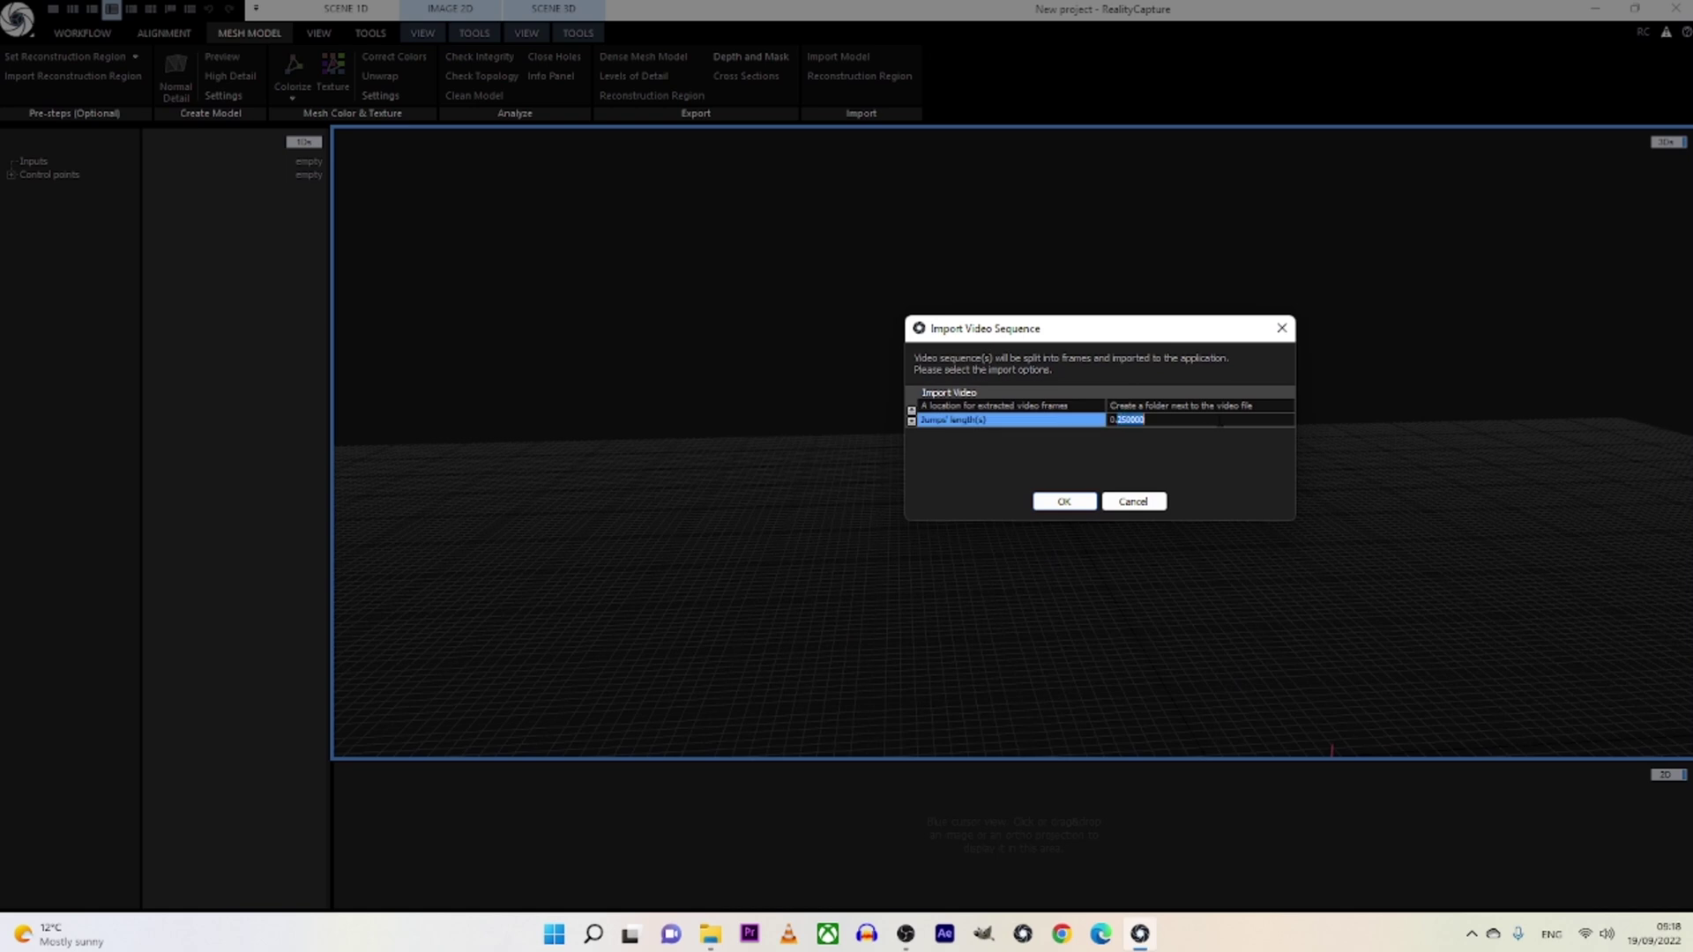
# Import the video sequence as extracted frames and align the resulting images.
pyautogui.click(1060, 502)
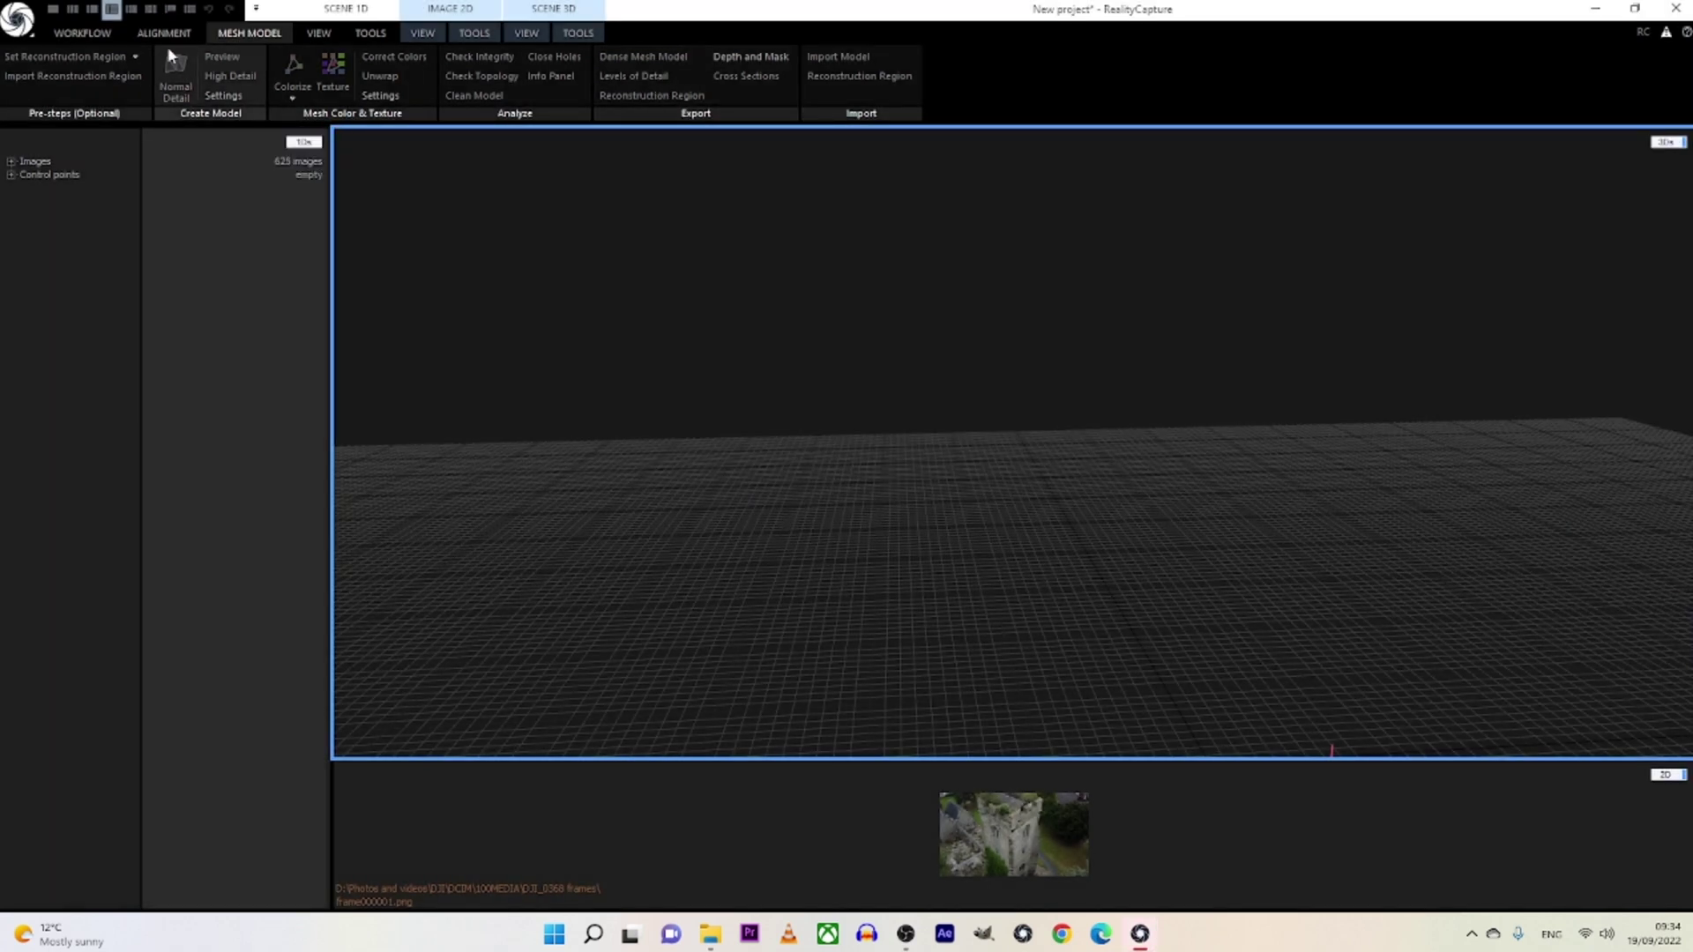
pyautogui.click(164, 32)
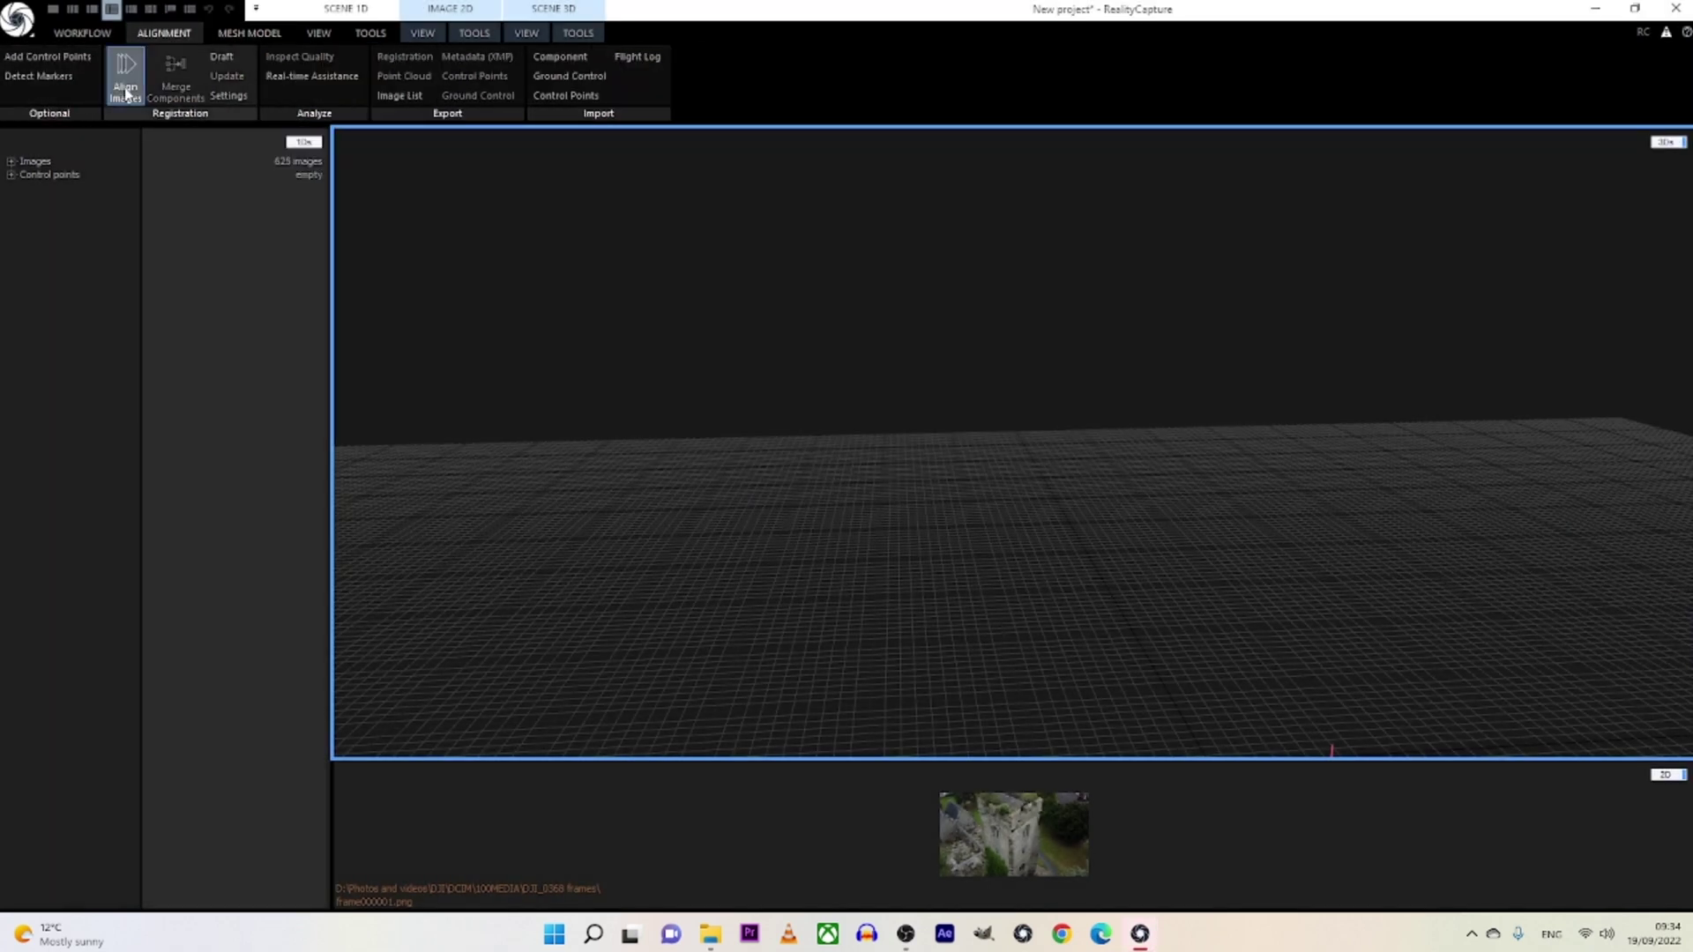
pyautogui.click(127, 88)
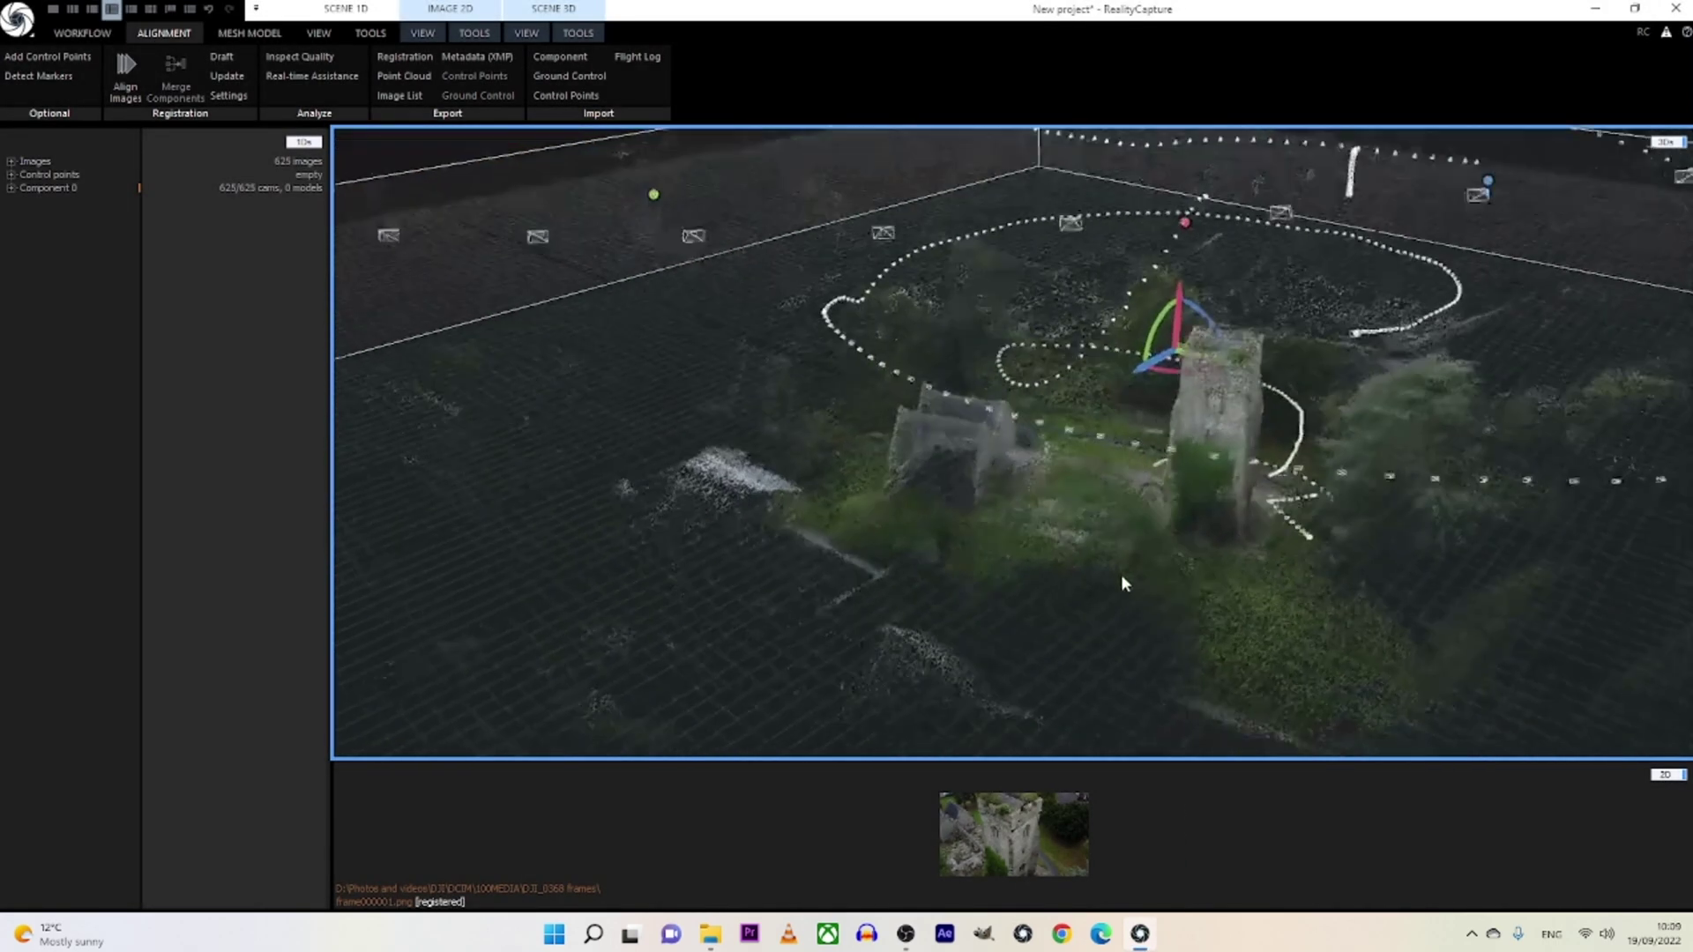
# Shrink the reconstruction region in the Top view so it closely encloses the church, tower and surrounding trees.
pyautogui.moveTo(1122, 579); pyautogui.dragTo(1080, 577)
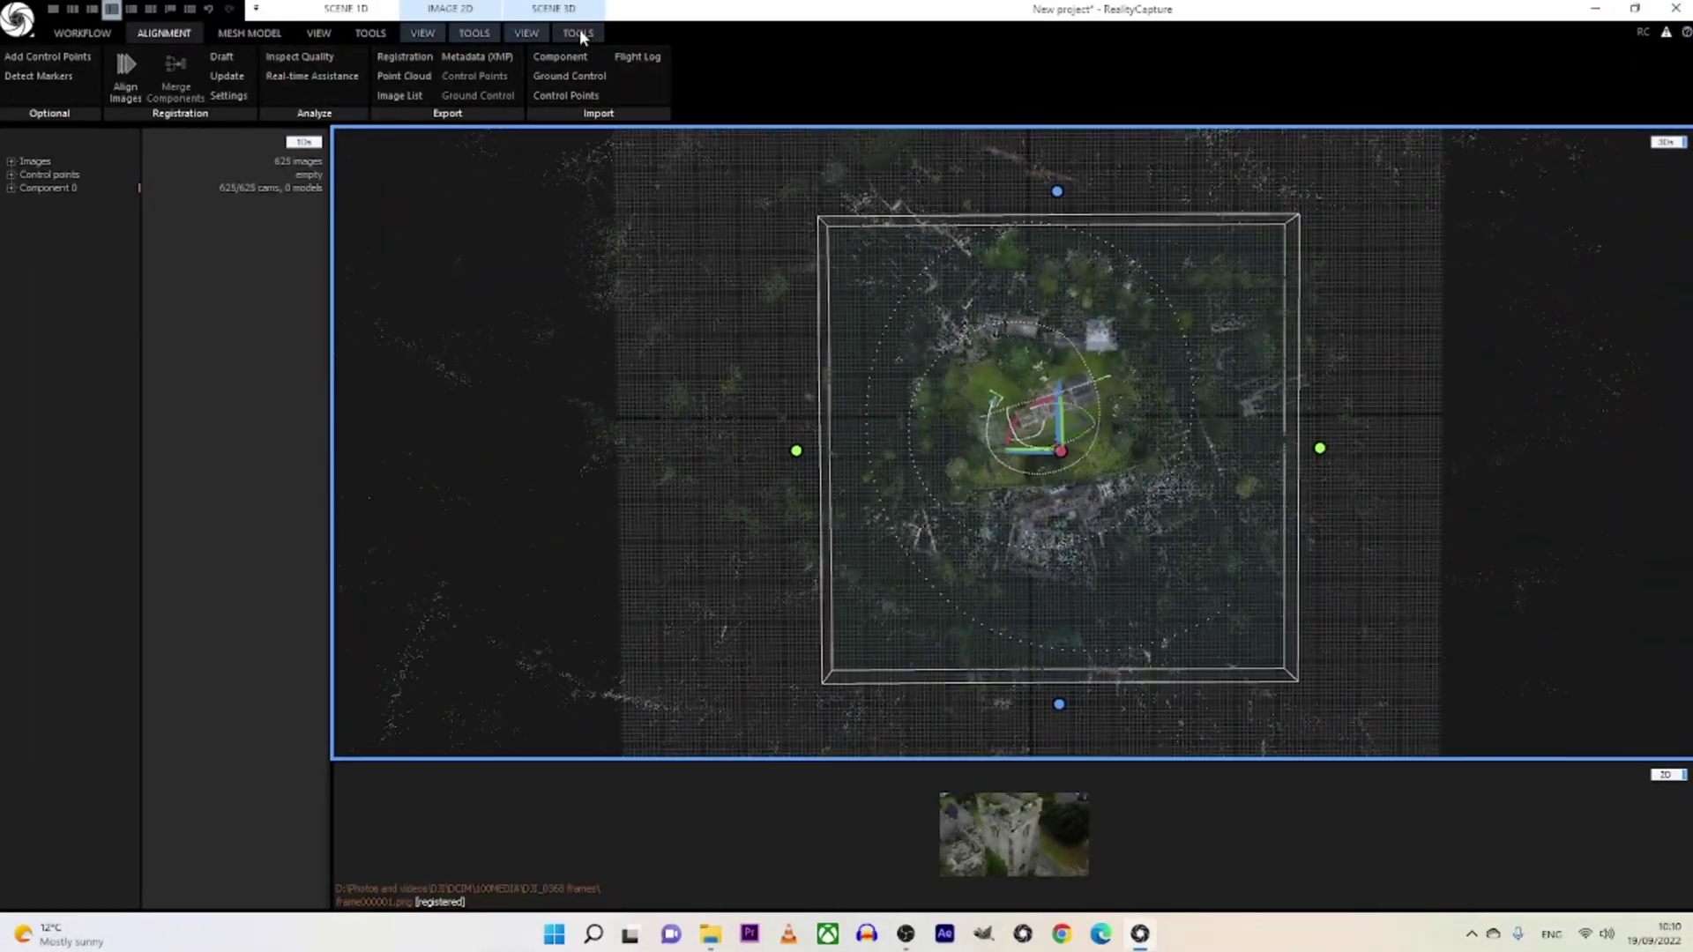
pyautogui.click(527, 33)
pyautogui.click(734, 117)
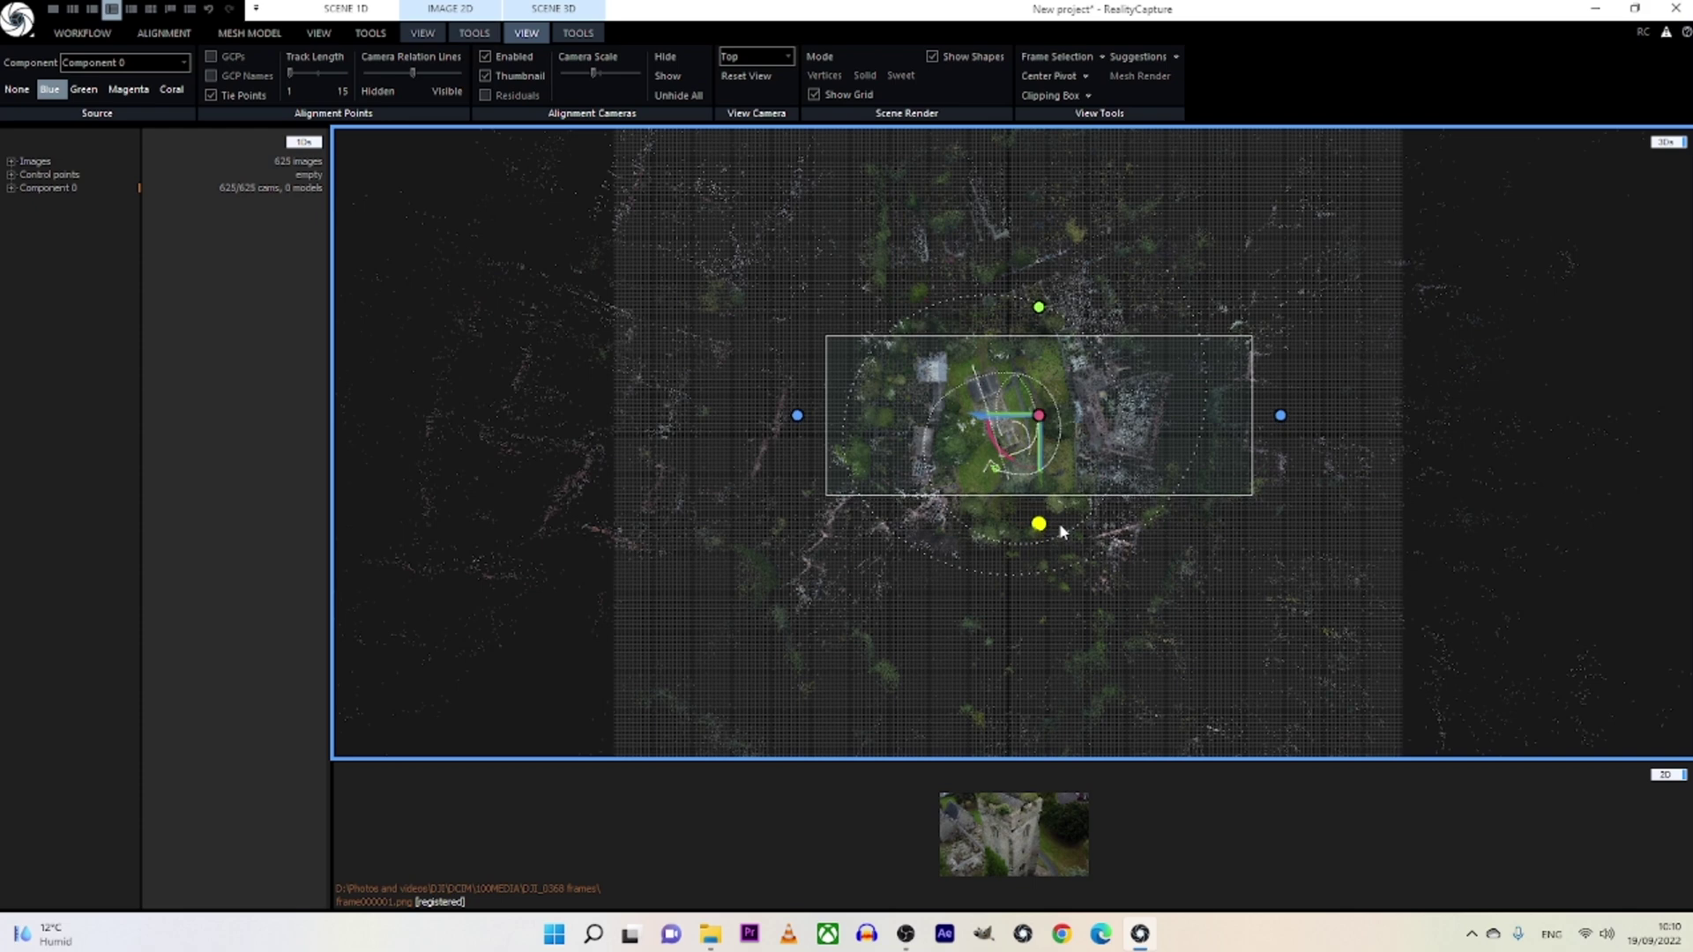
pyautogui.moveTo(1061, 526); pyautogui.dragTo(1060, 515)
pyautogui.moveTo(798, 415); pyautogui.dragTo(928, 413)
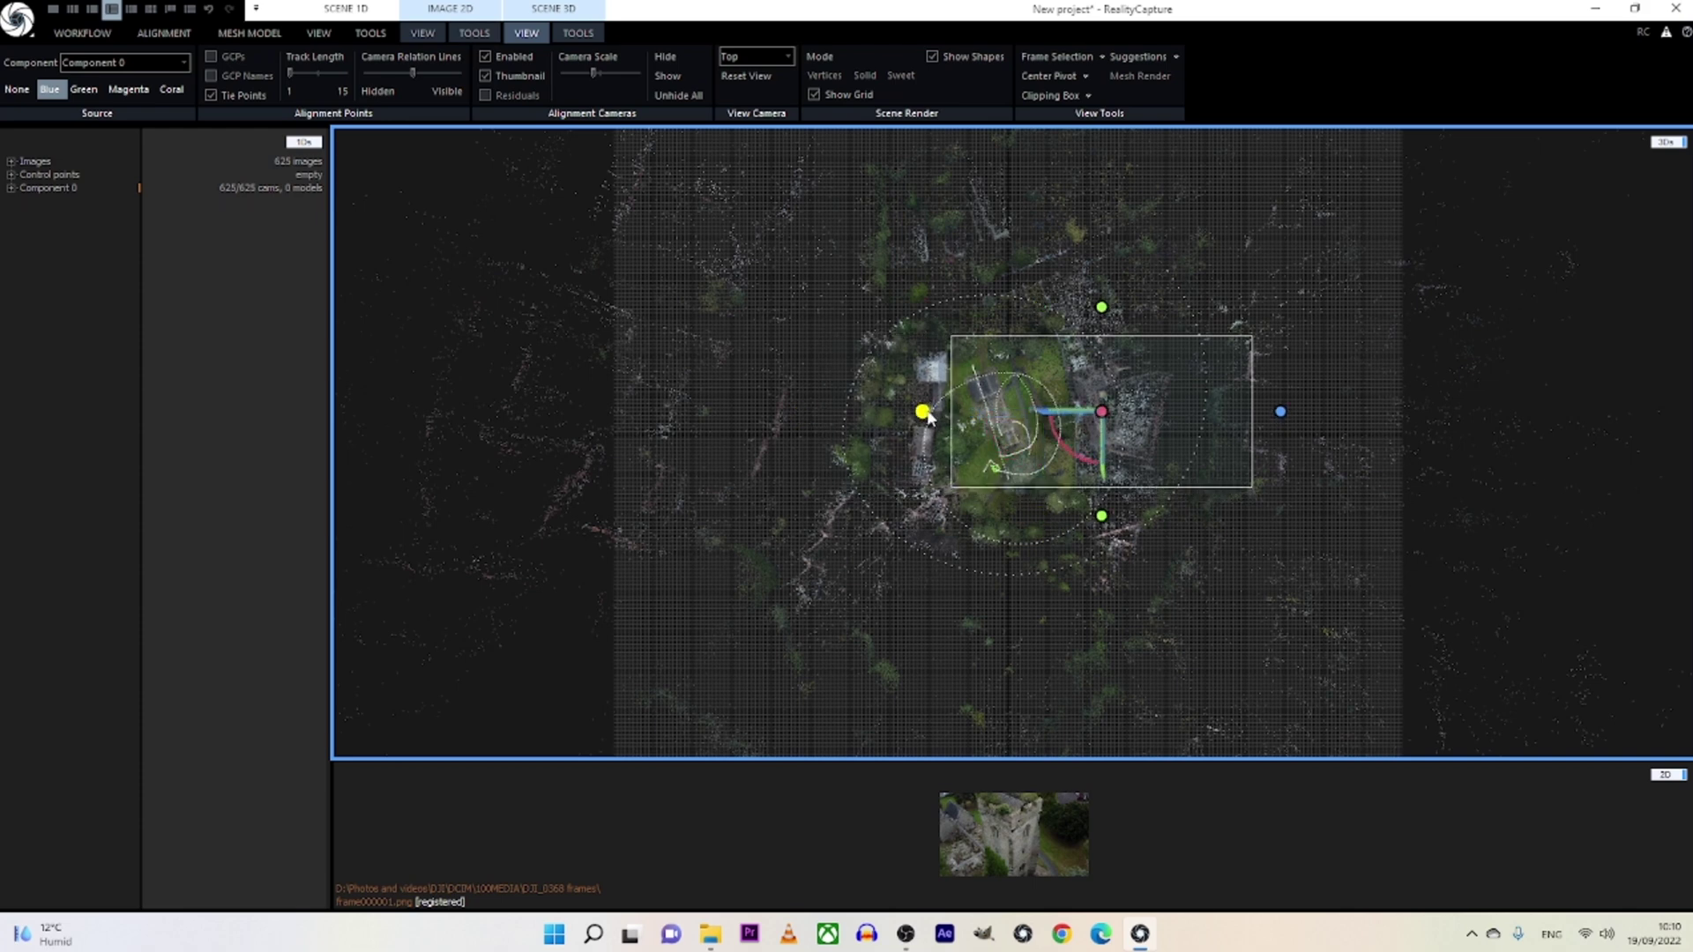
pyautogui.scroll(4, 1090, 420)
pyautogui.scroll(-2, 1001, 448)
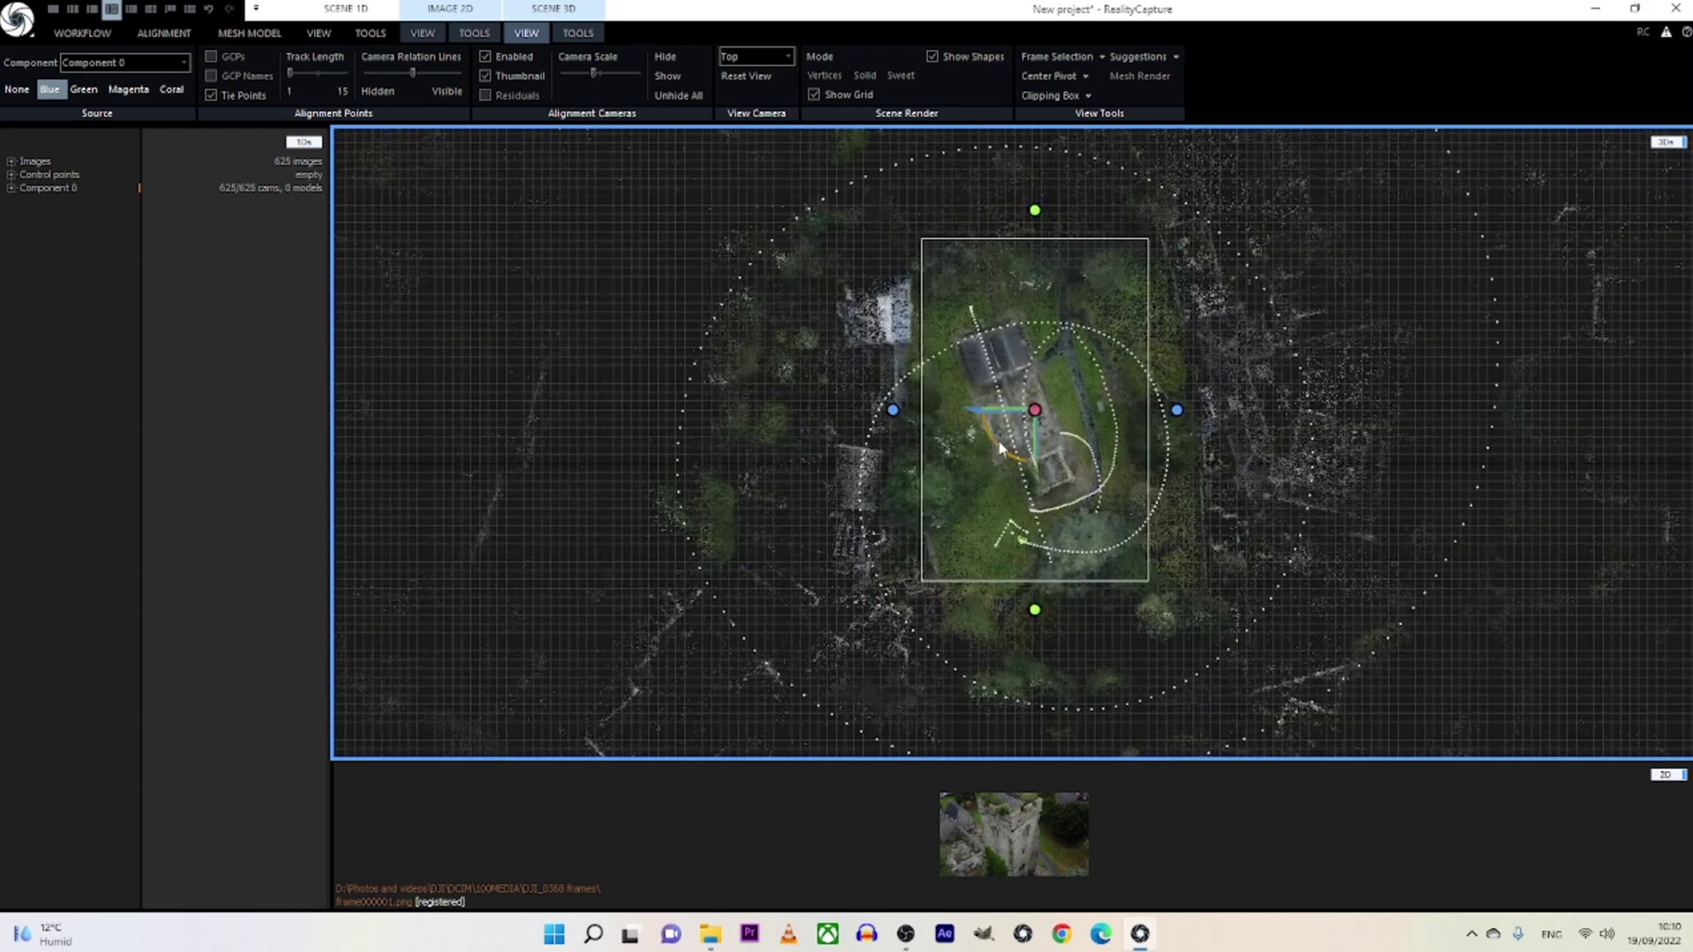
pyautogui.moveTo(1005, 448); pyautogui.dragTo(992, 440)
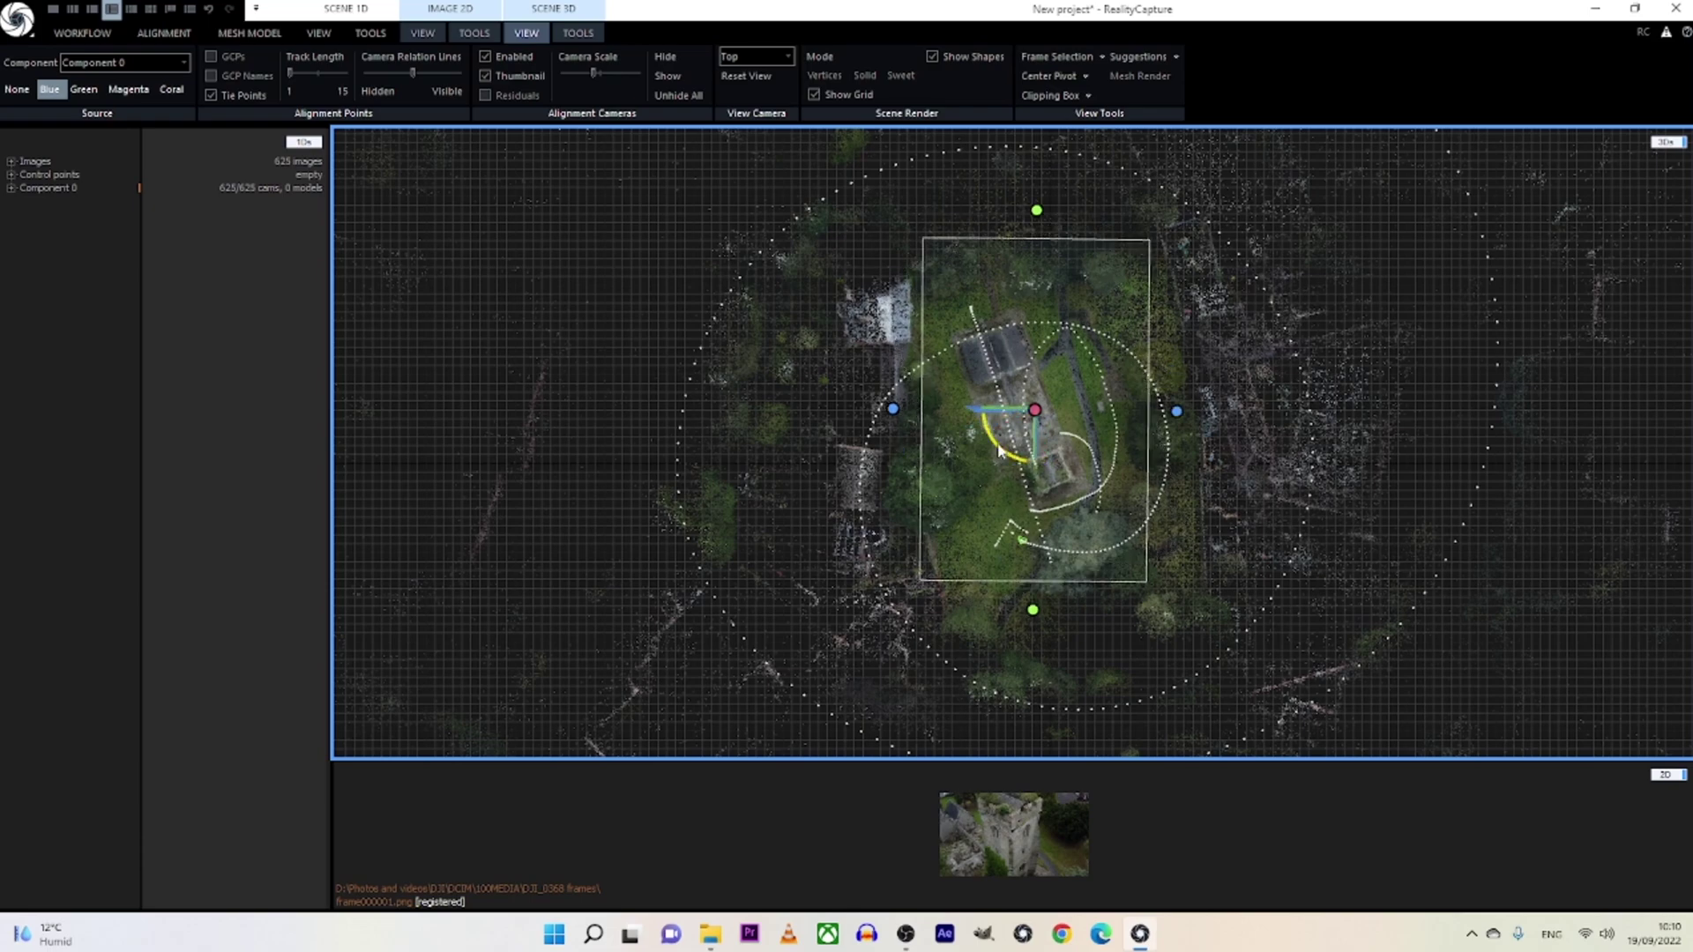
# Check the reconstruction region's height from the Right view and calculate the model in Normal Detail.
pyautogui.click(788, 57)
pyautogui.click(739, 138)
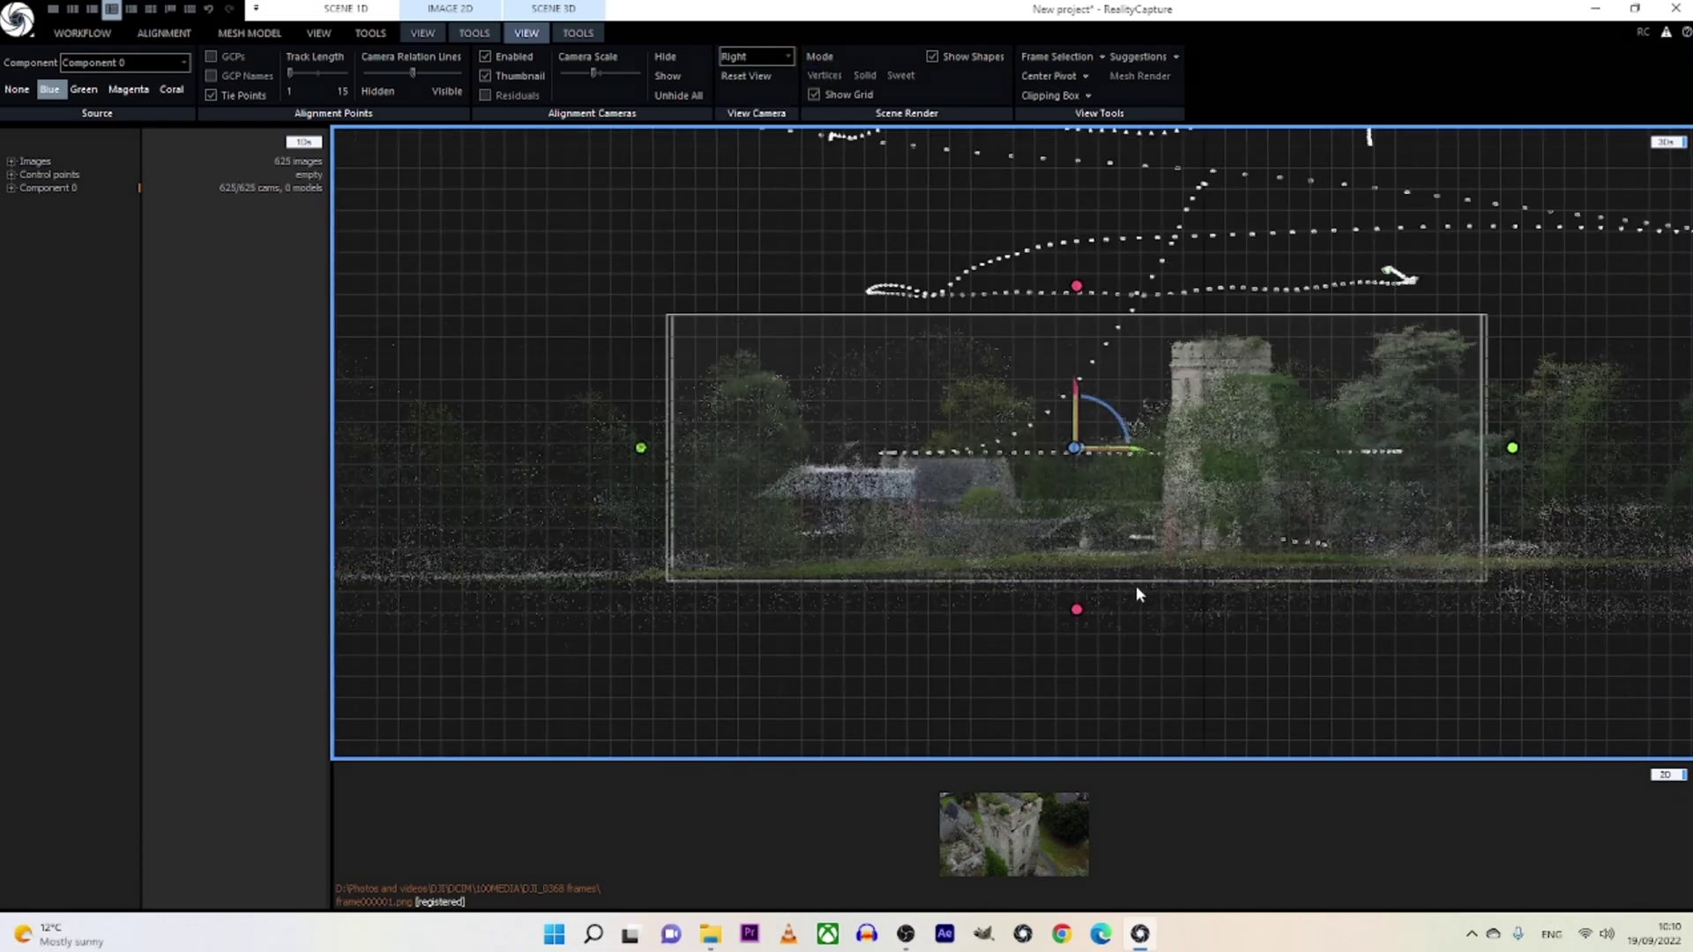
pyautogui.scroll(5, 697, 573)
pyautogui.scroll(-5, 463, 555)
pyautogui.click(250, 33)
pyautogui.click(175, 88)
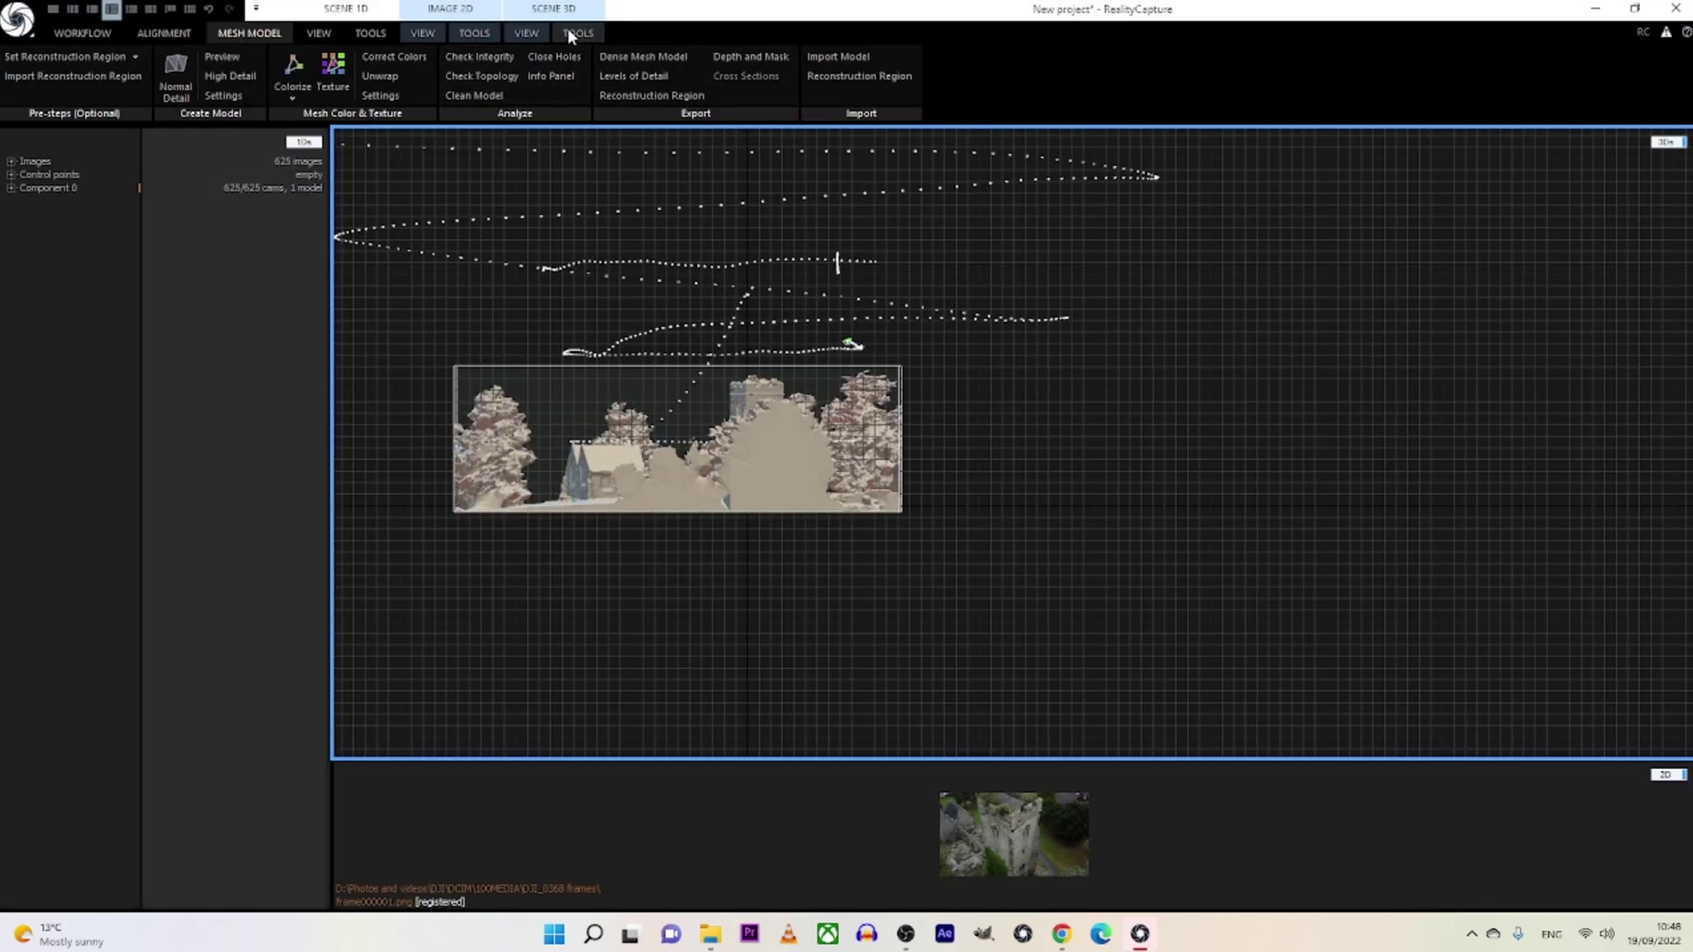
# Examine the reconstructed mesh around the tower in Perspective view and texture the model.
pyautogui.click(529, 33)
pyautogui.click(788, 55)
pyautogui.click(758, 132)
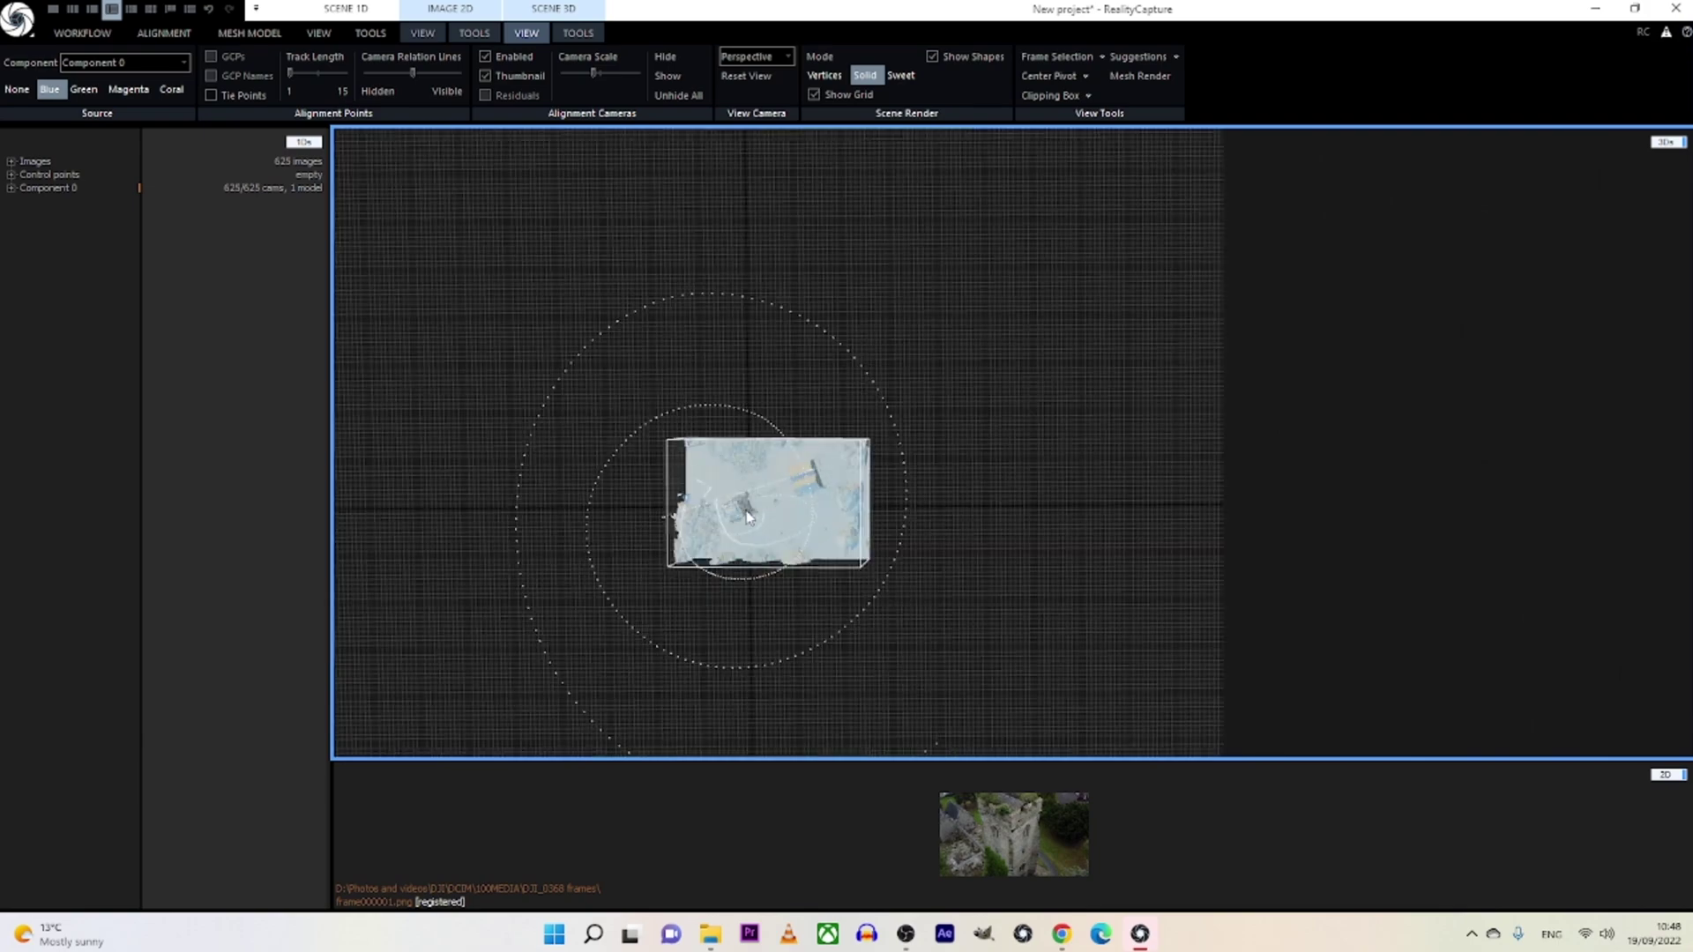
pyautogui.moveTo(748, 516); pyautogui.dragTo(838, 522)
pyautogui.scroll(6, 882, 524)
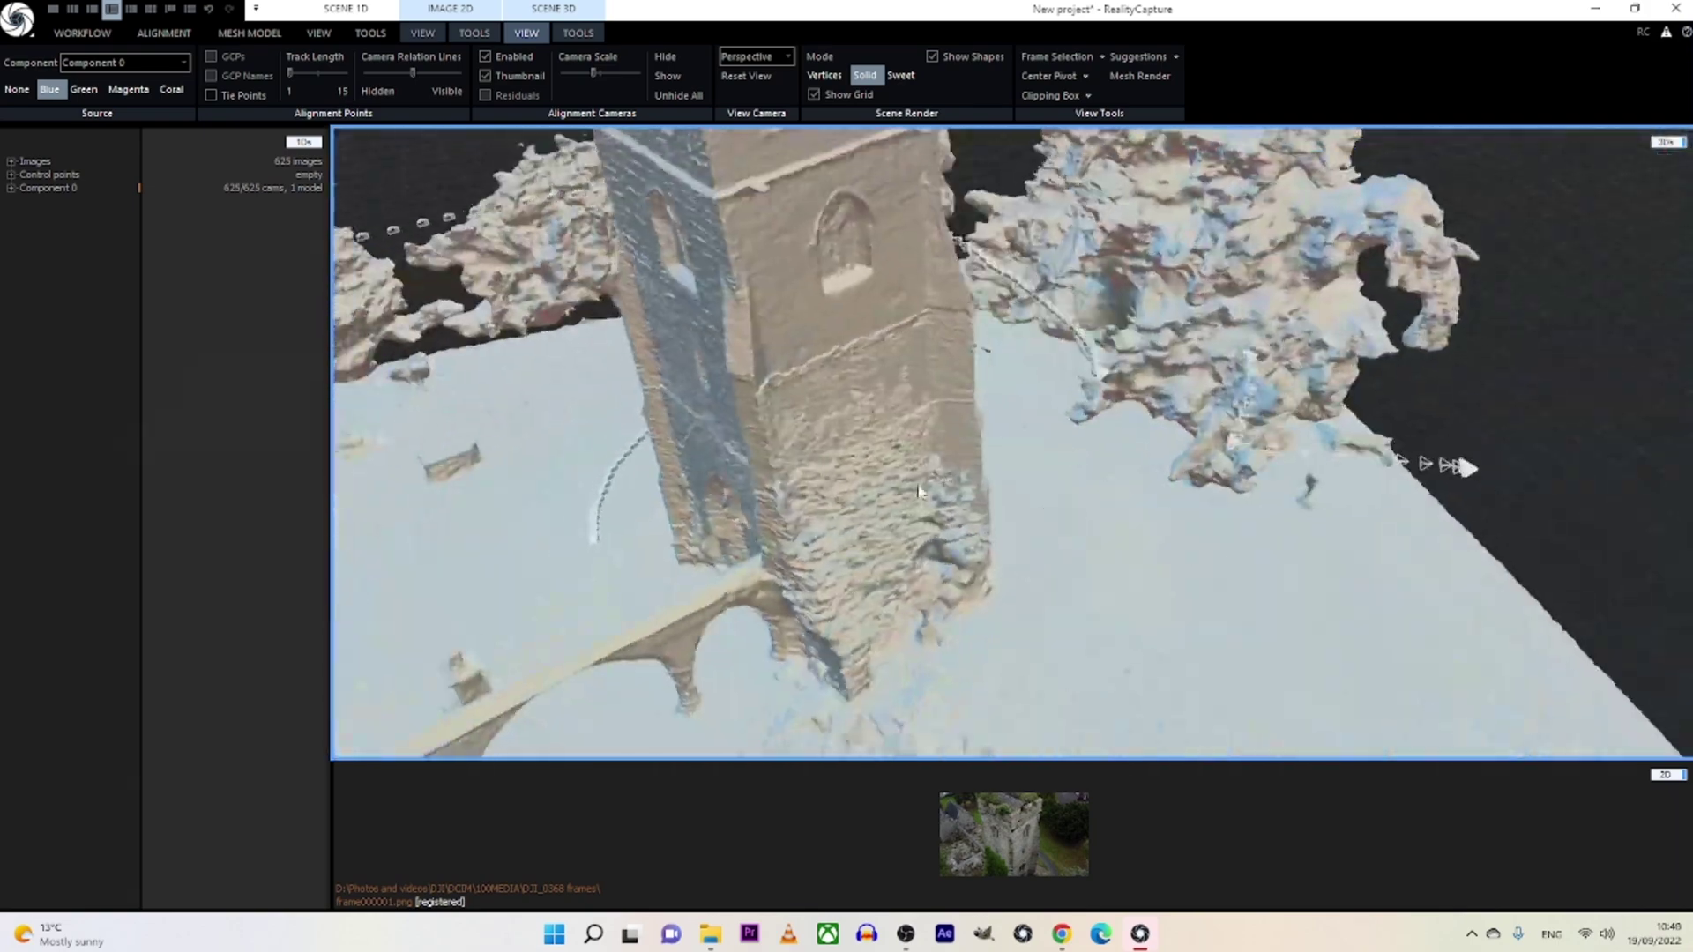
pyautogui.moveTo(919, 491); pyautogui.dragTo(1014, 573)
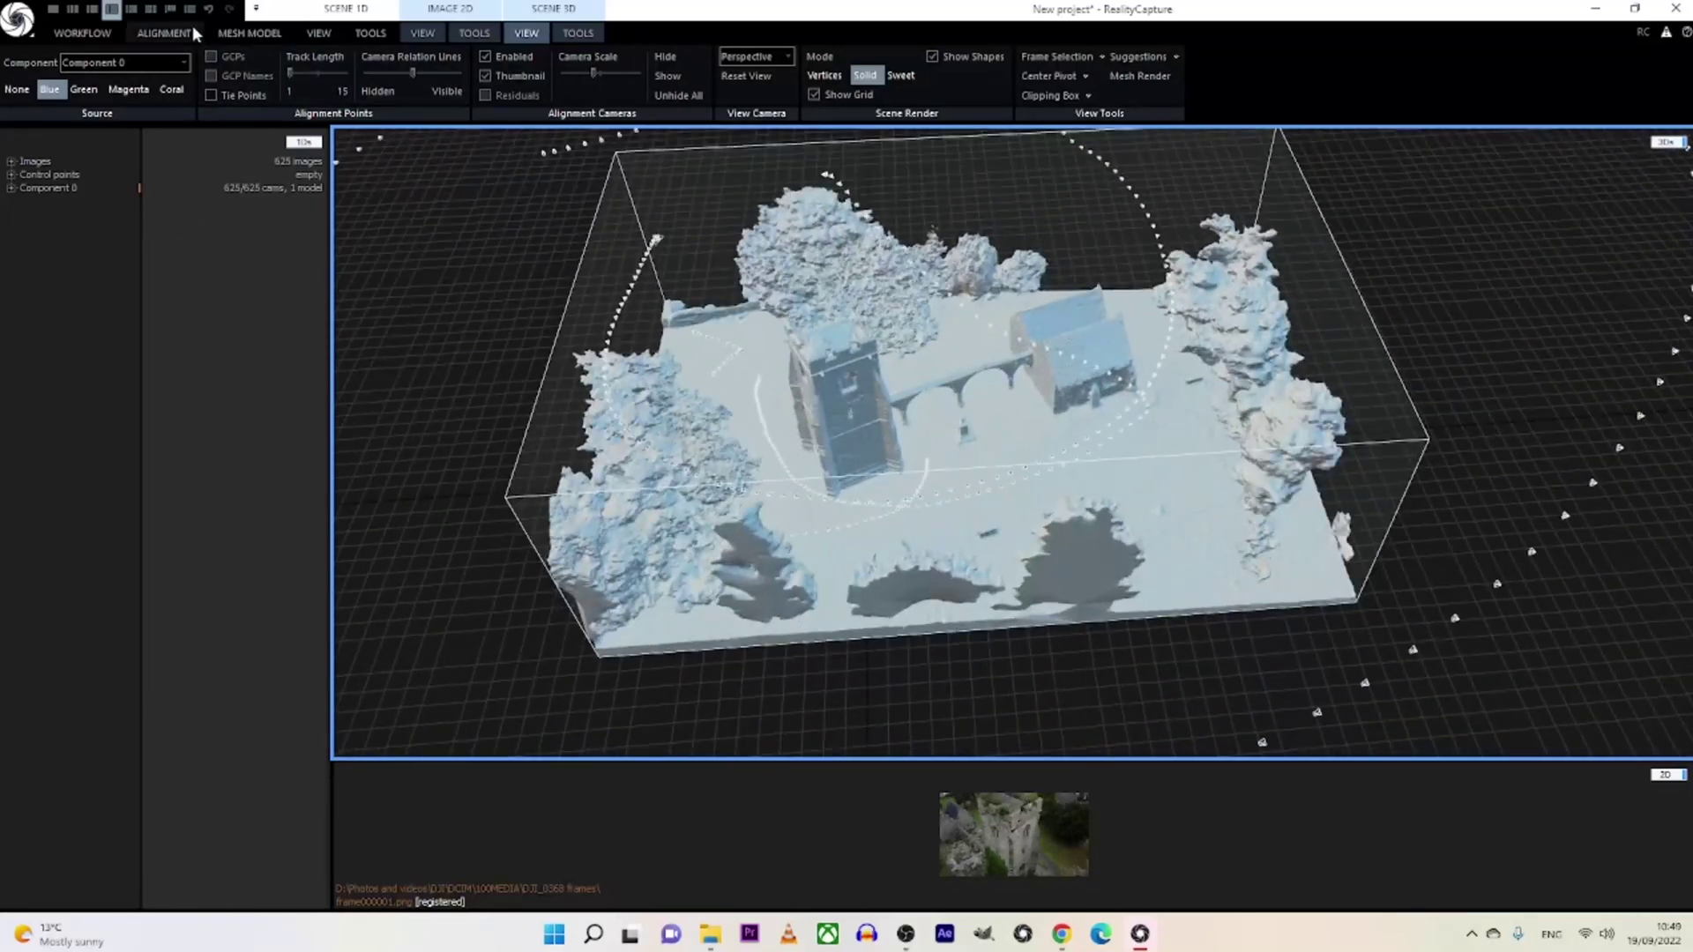
pyautogui.click(250, 33)
pyautogui.click(333, 71)
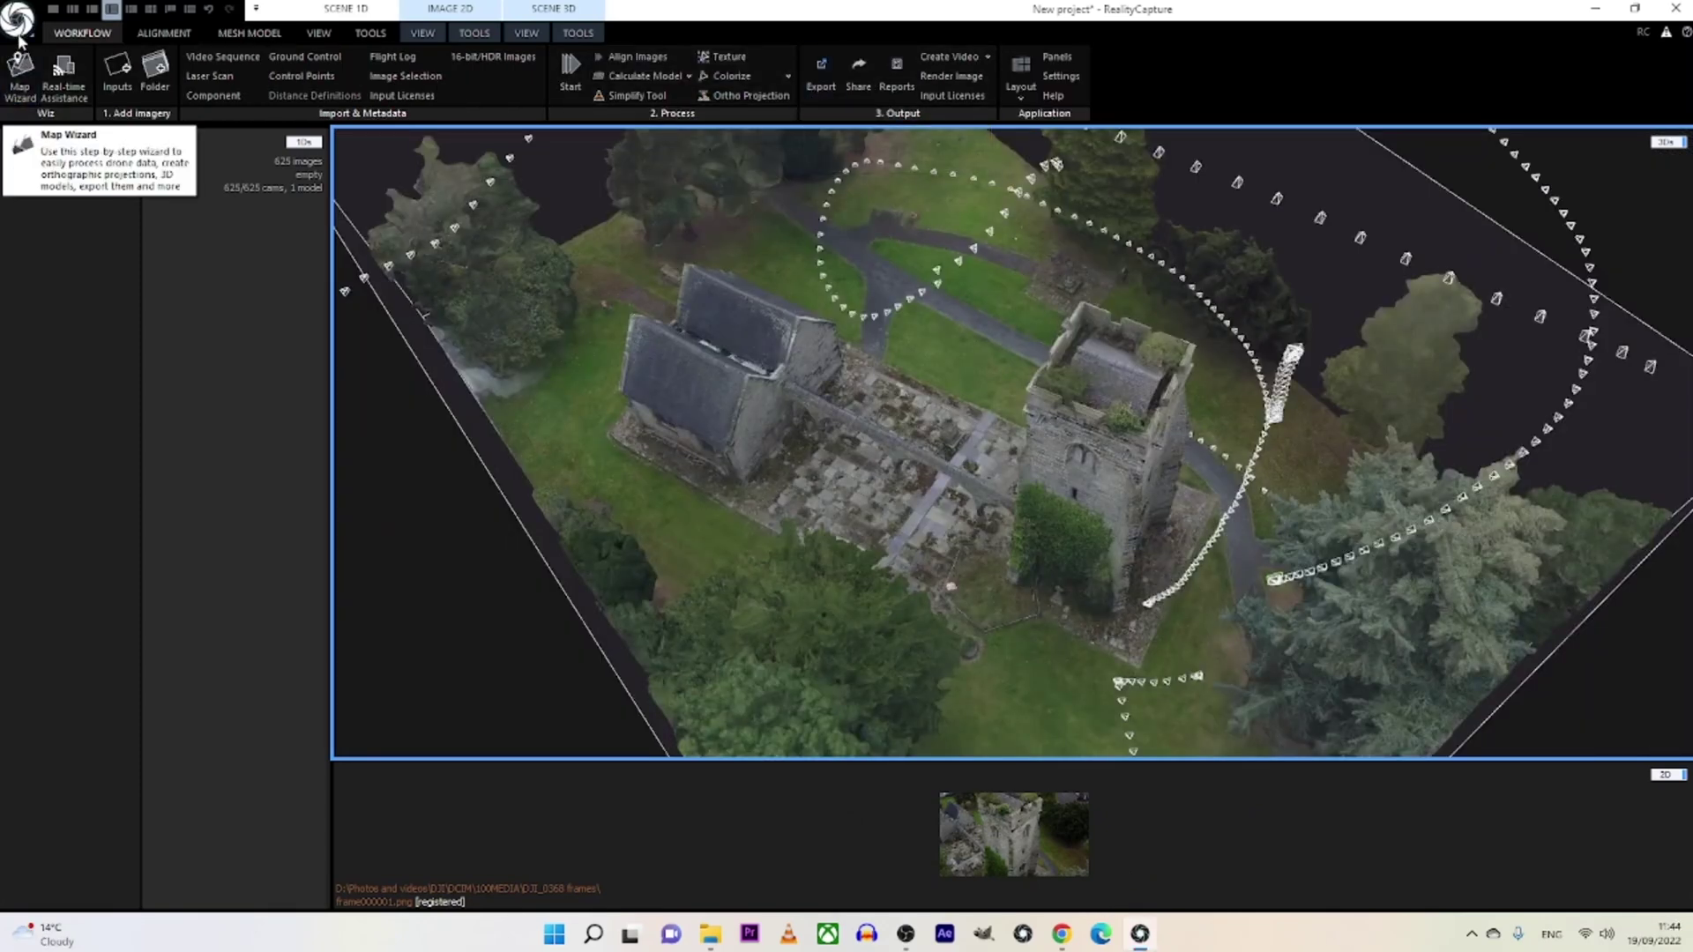
# Export the textured model in Autodesk's FBX format, filtering the export formats by "fbx" and accepting the file name.
pyautogui.click(19, 36)
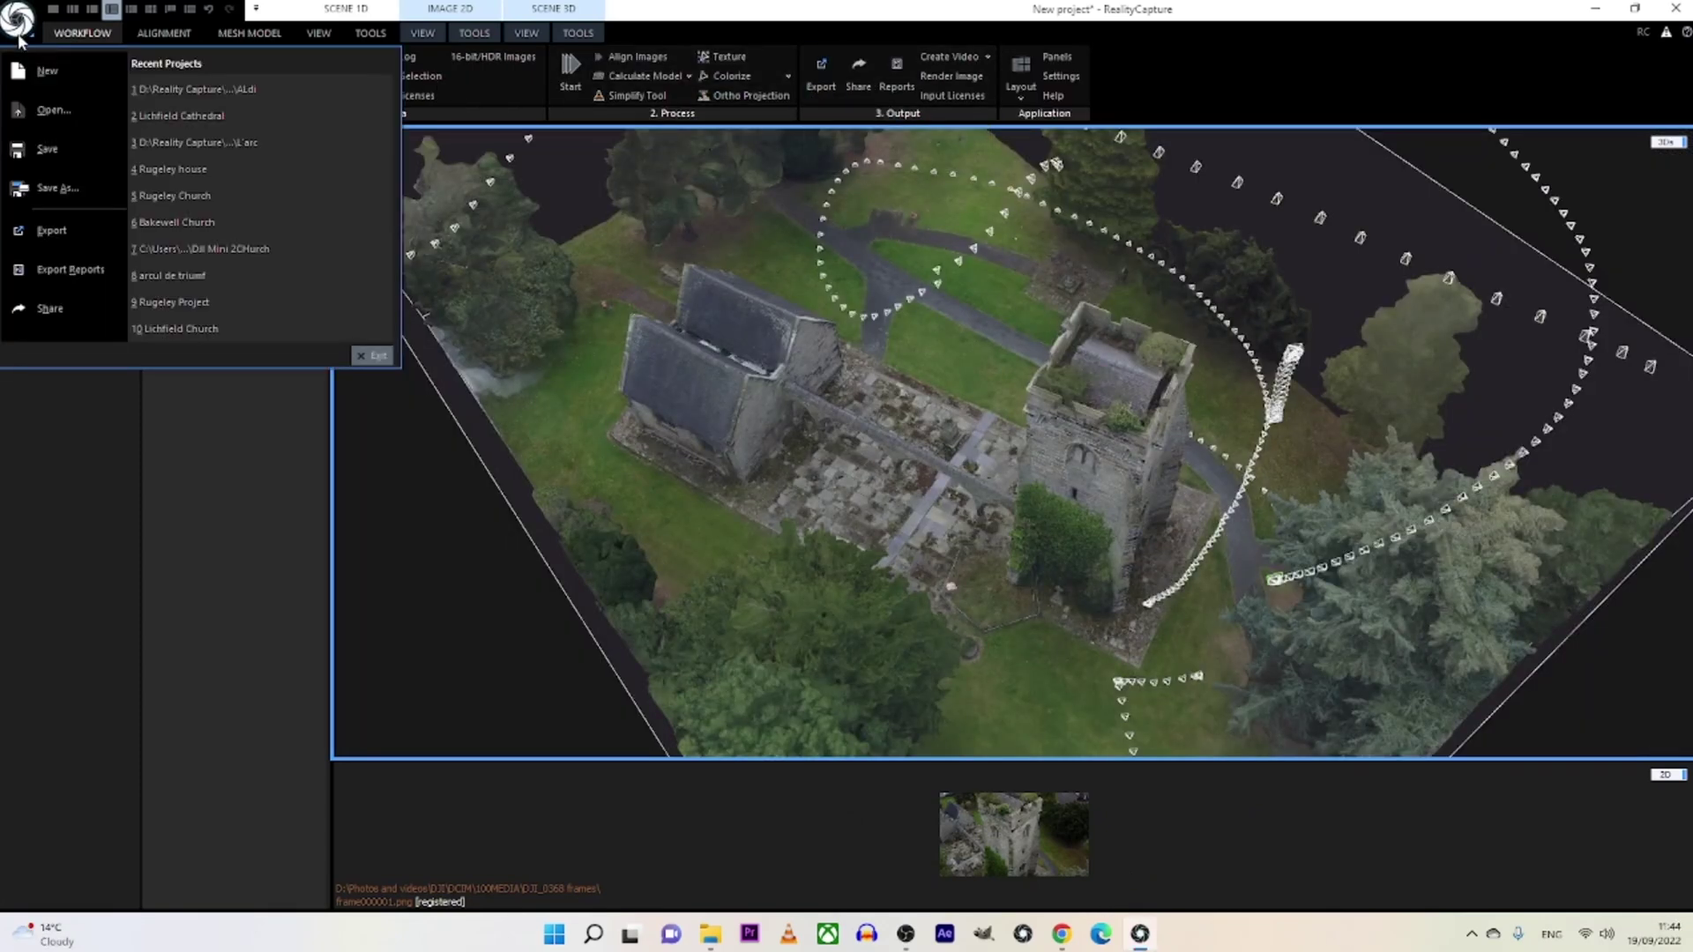
pyautogui.click(48, 231)
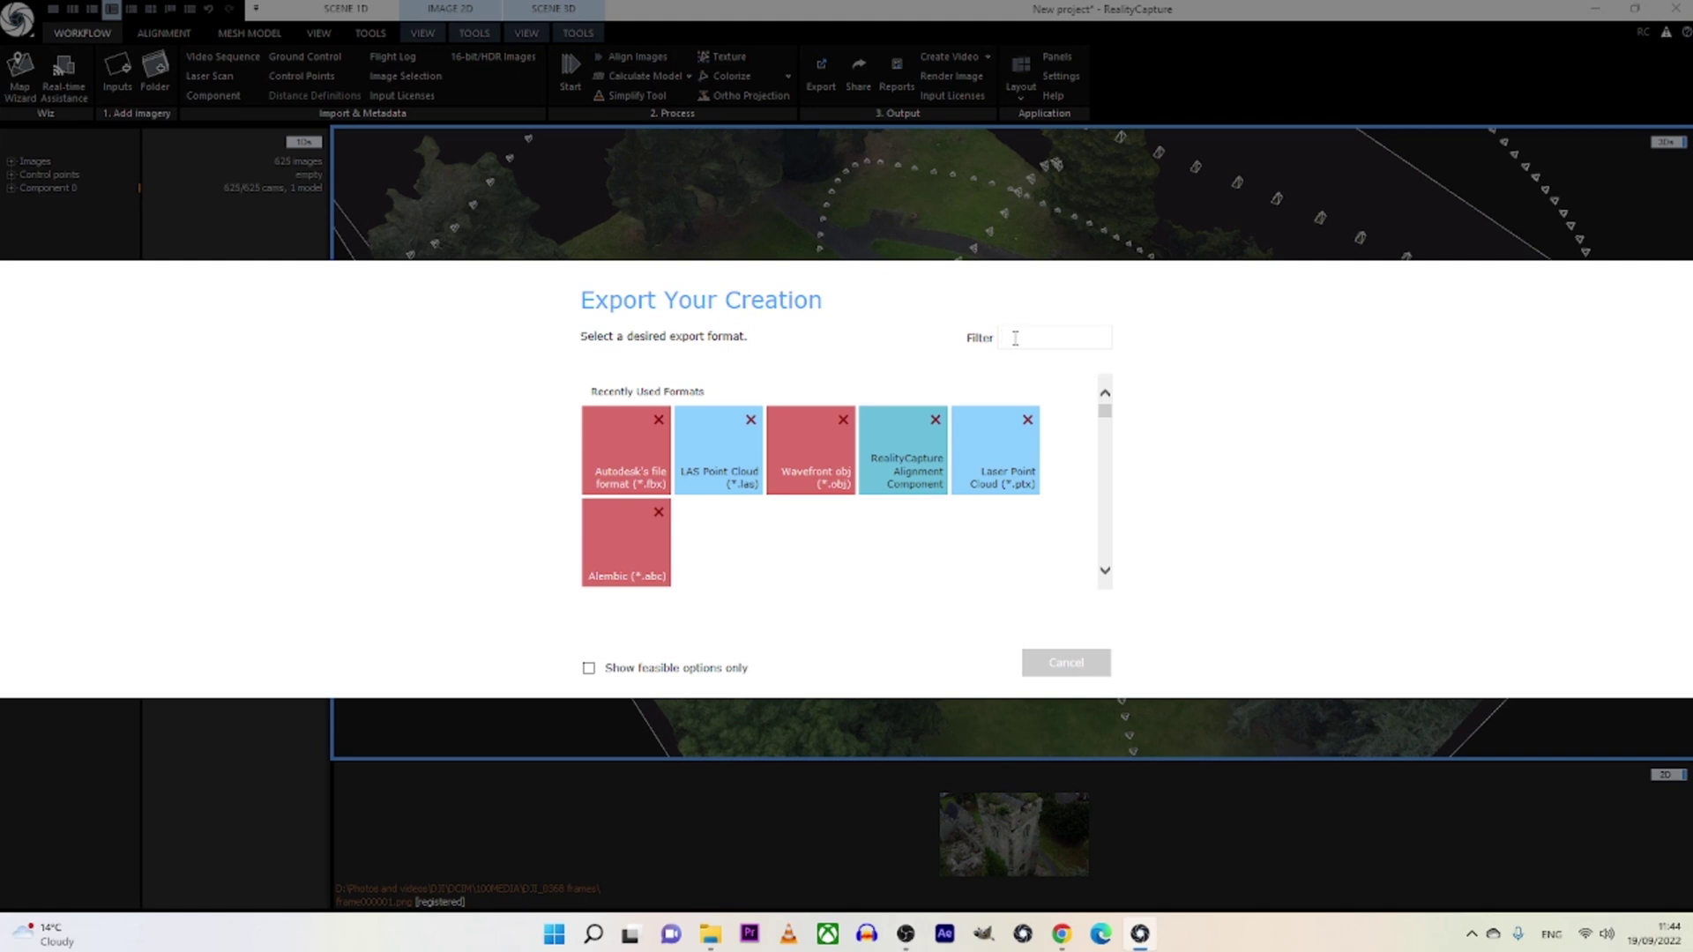
pyautogui.write('fbx')
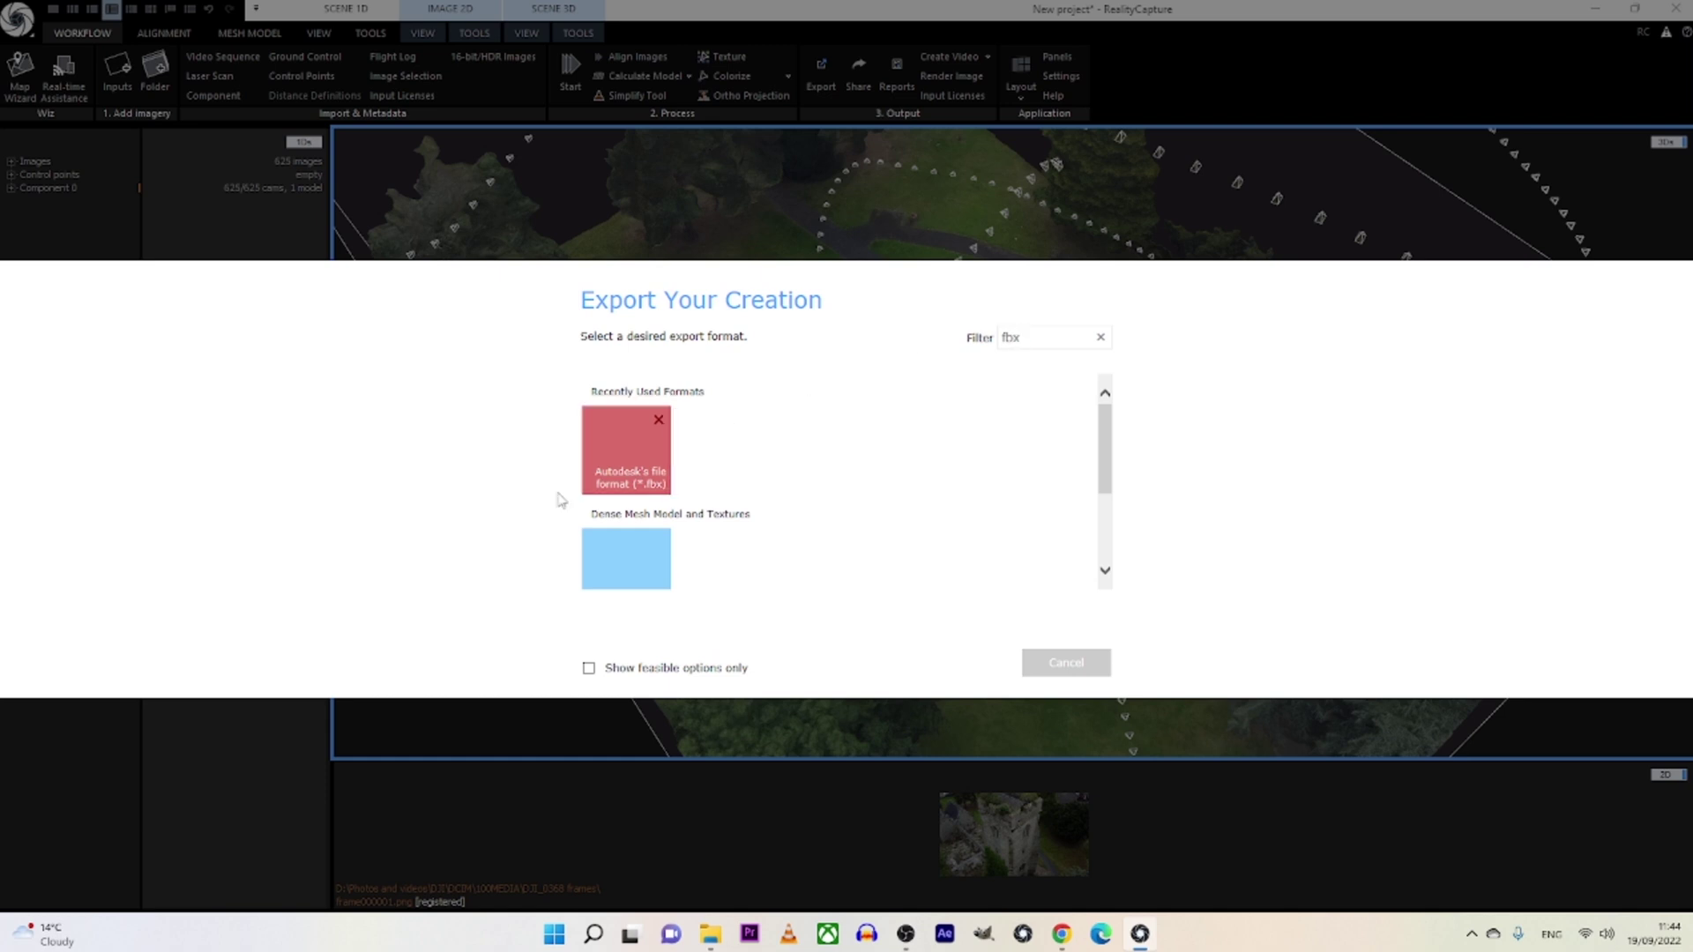
pyautogui.click(601, 491)
pyautogui.press('Return')
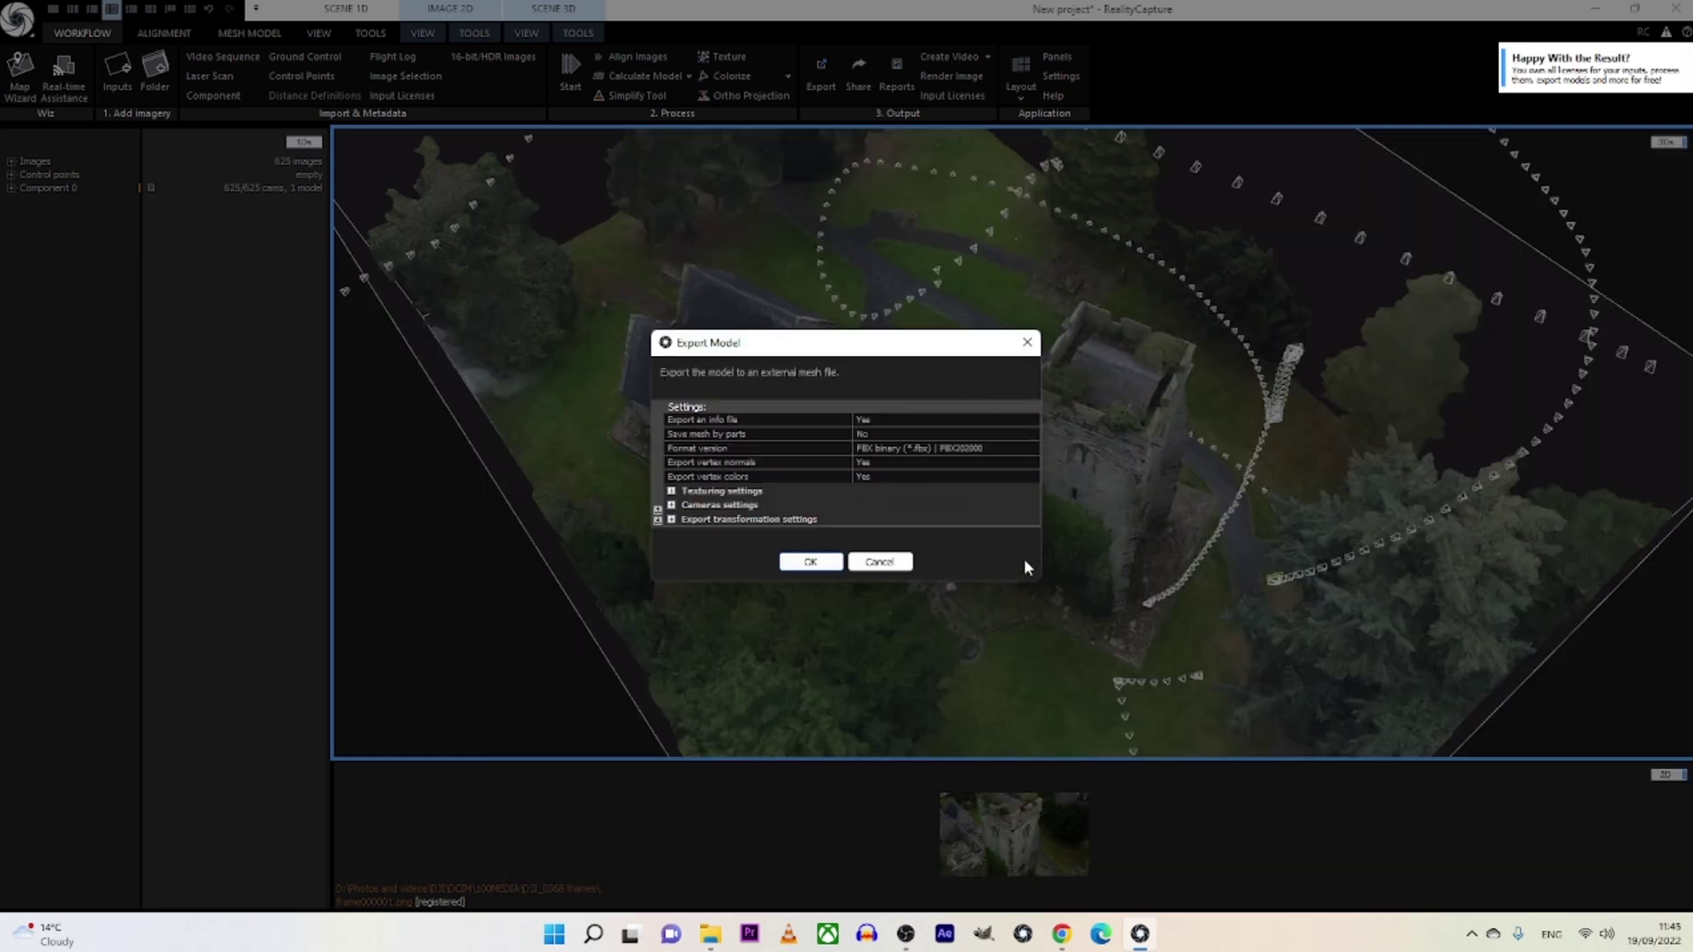
# Enlarge the Export Model dialog and set Export vertex colors to No.
pyautogui.moveTo(1033, 583); pyautogui.dragTo(1192, 739)
pyautogui.moveTo(1008, 324); pyautogui.dragTo(913, 135)
pyautogui.moveTo(1096, 532); pyautogui.dragTo(1190, 778)
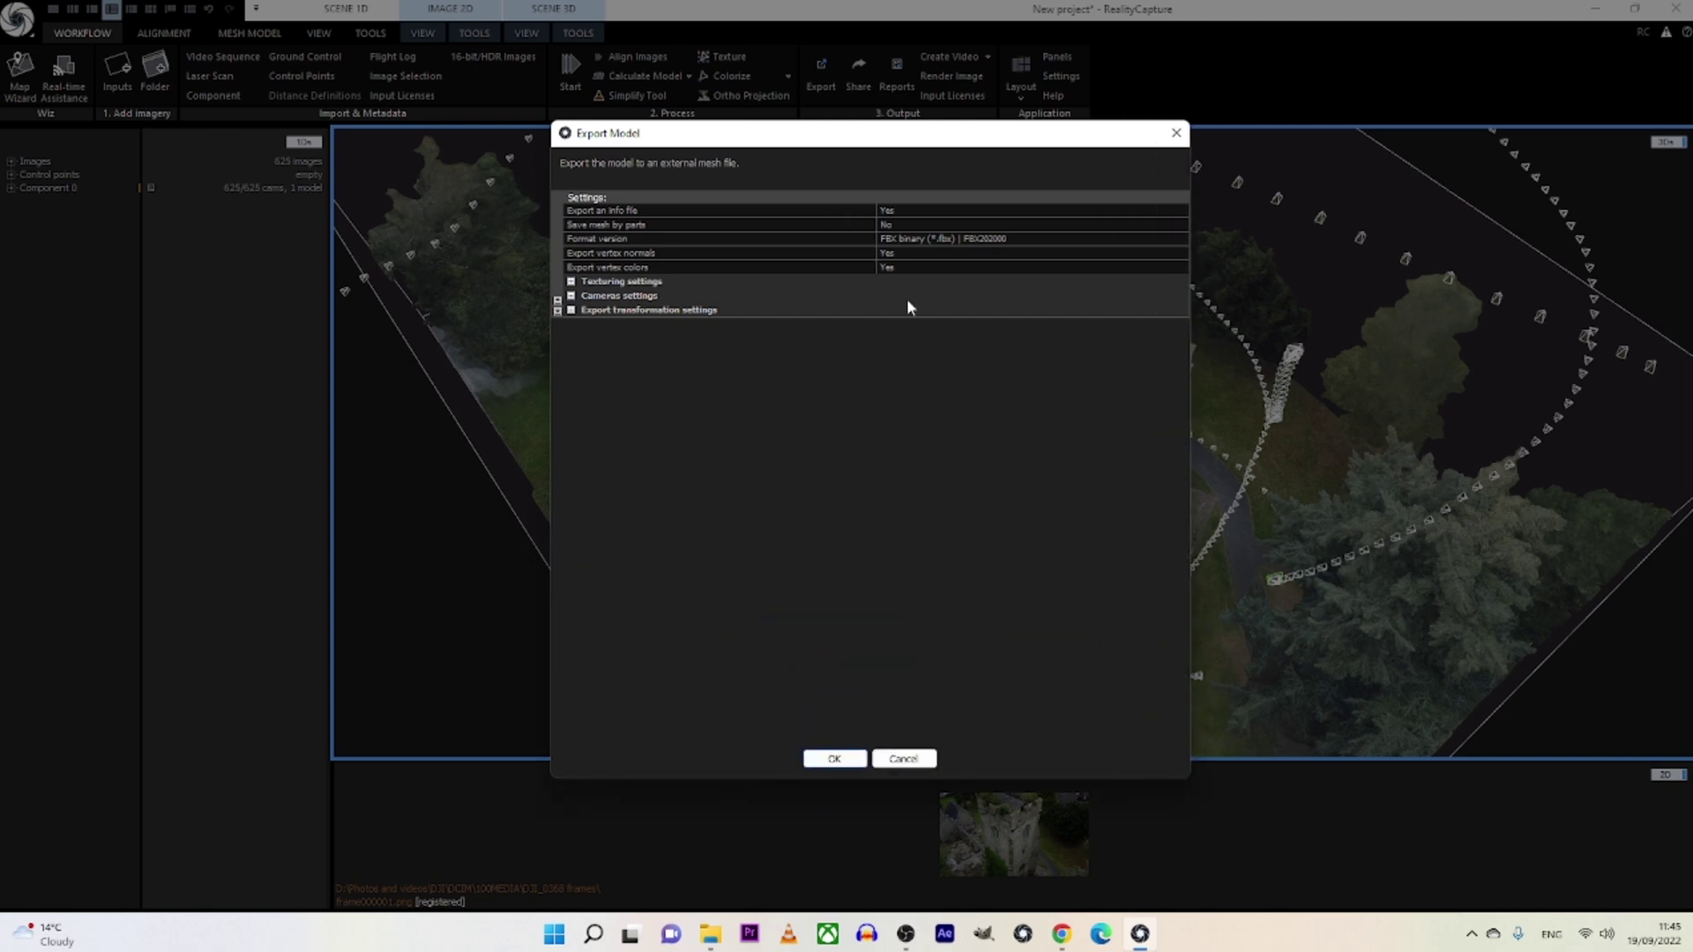
pyautogui.click(1180, 266)
pyautogui.click(1030, 283)
pyautogui.click(1180, 239)
pyautogui.click(1138, 163)
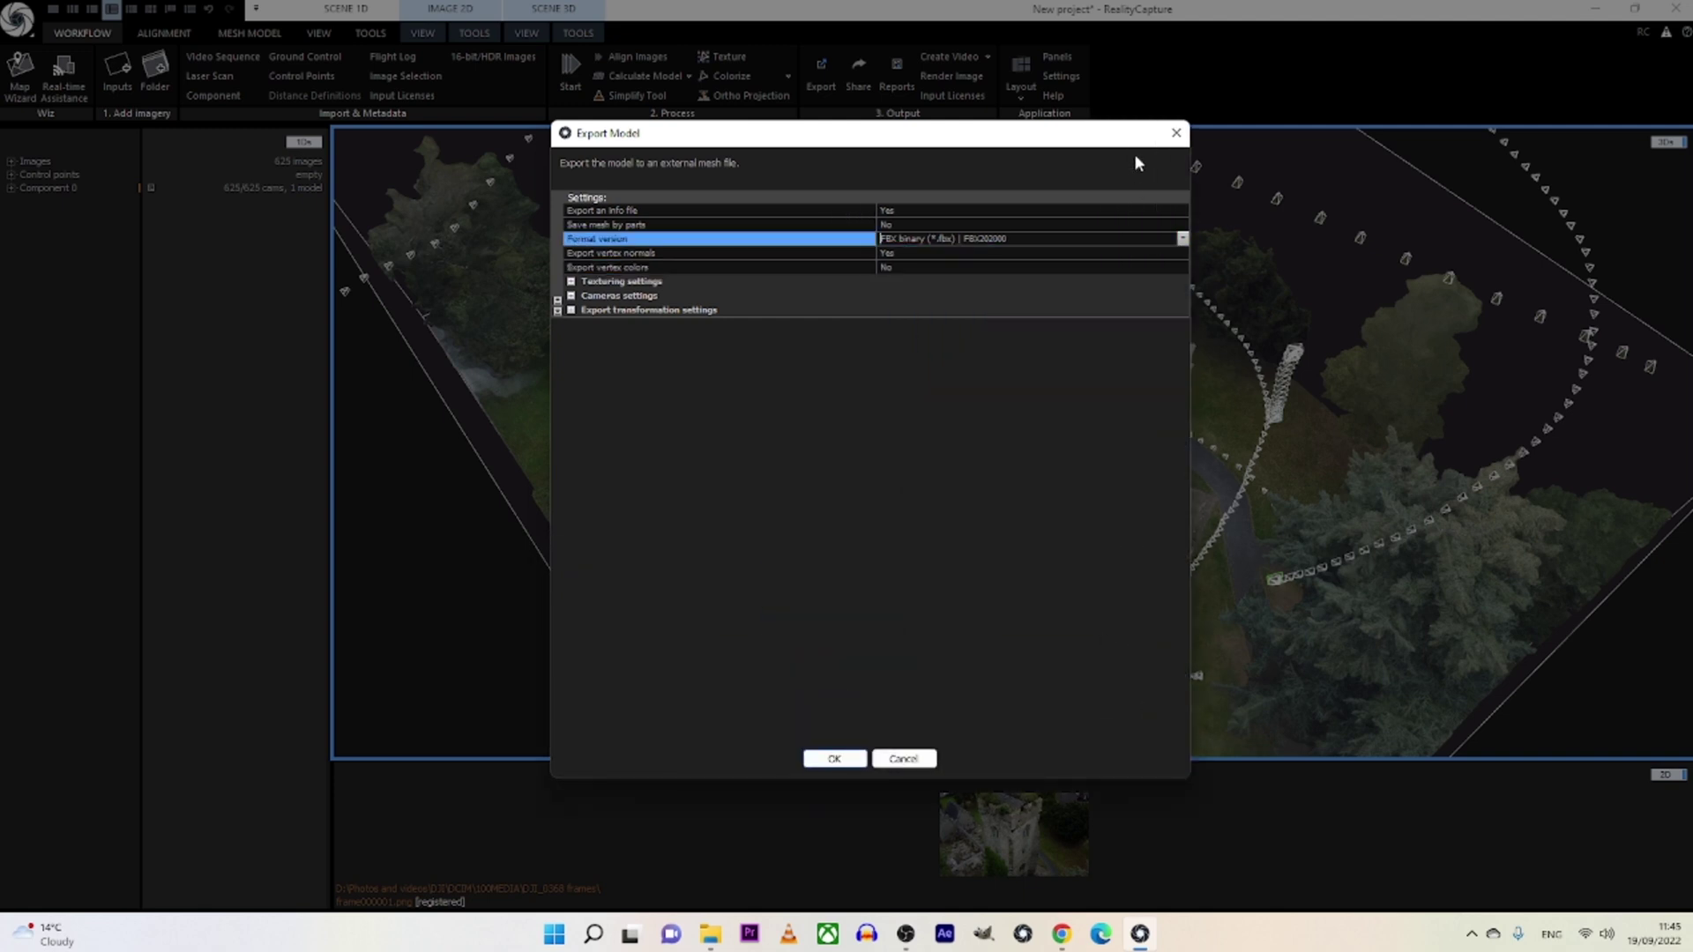
# Choose a texture file format, review the transformation settings and run the FBX export.
pyautogui.click(570, 281)
pyautogui.moveTo(1187, 783); pyautogui.dragTo(1233, 884)
pyautogui.click(1059, 366)
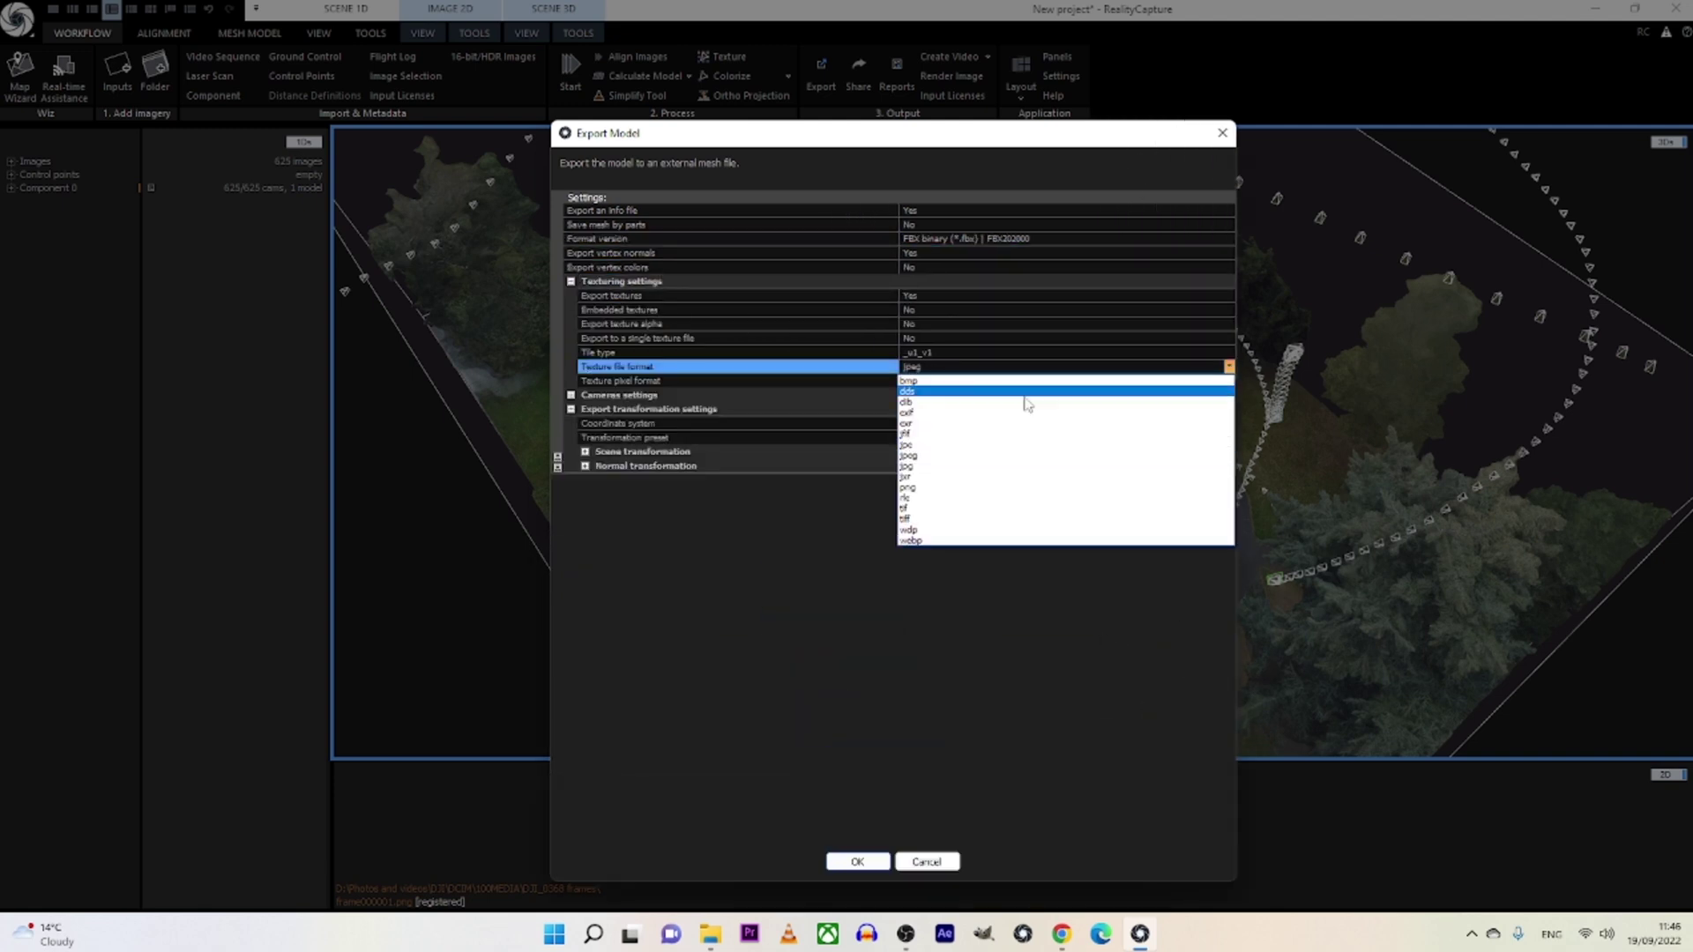
pyautogui.click(1024, 399)
pyautogui.click(570, 410)
pyautogui.click(585, 466)
pyautogui.click(857, 861)
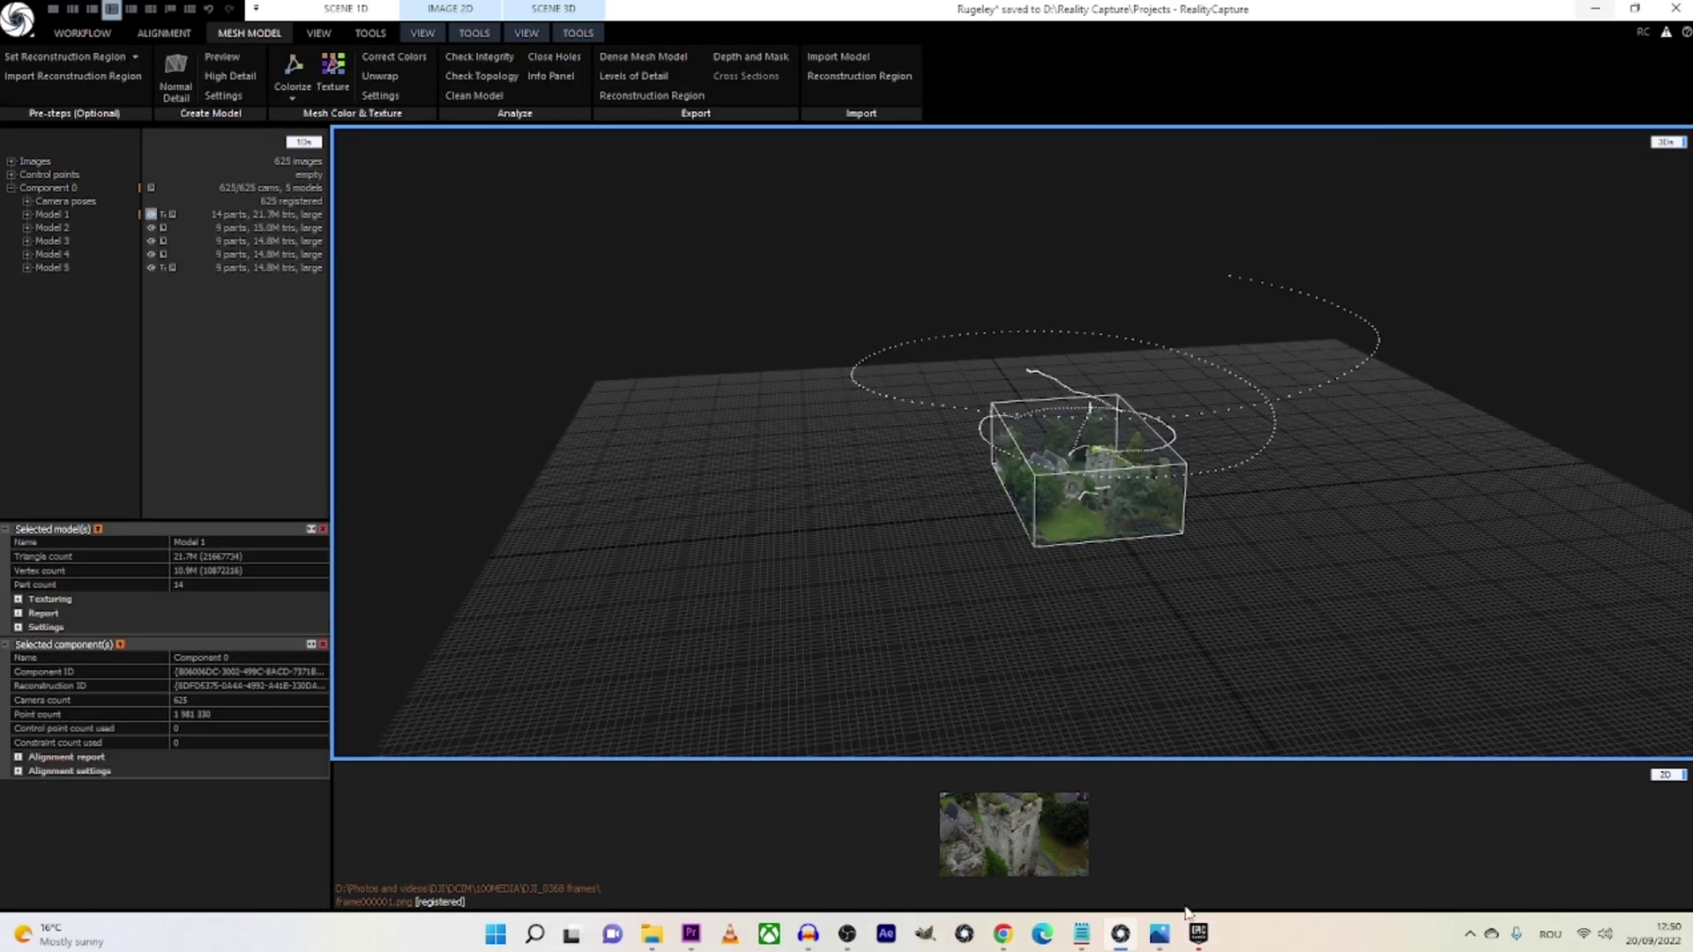
# Switch to the Epic Games Launcher and search the Marketplace for "game environment".
pyautogui.moveTo(1196, 935)
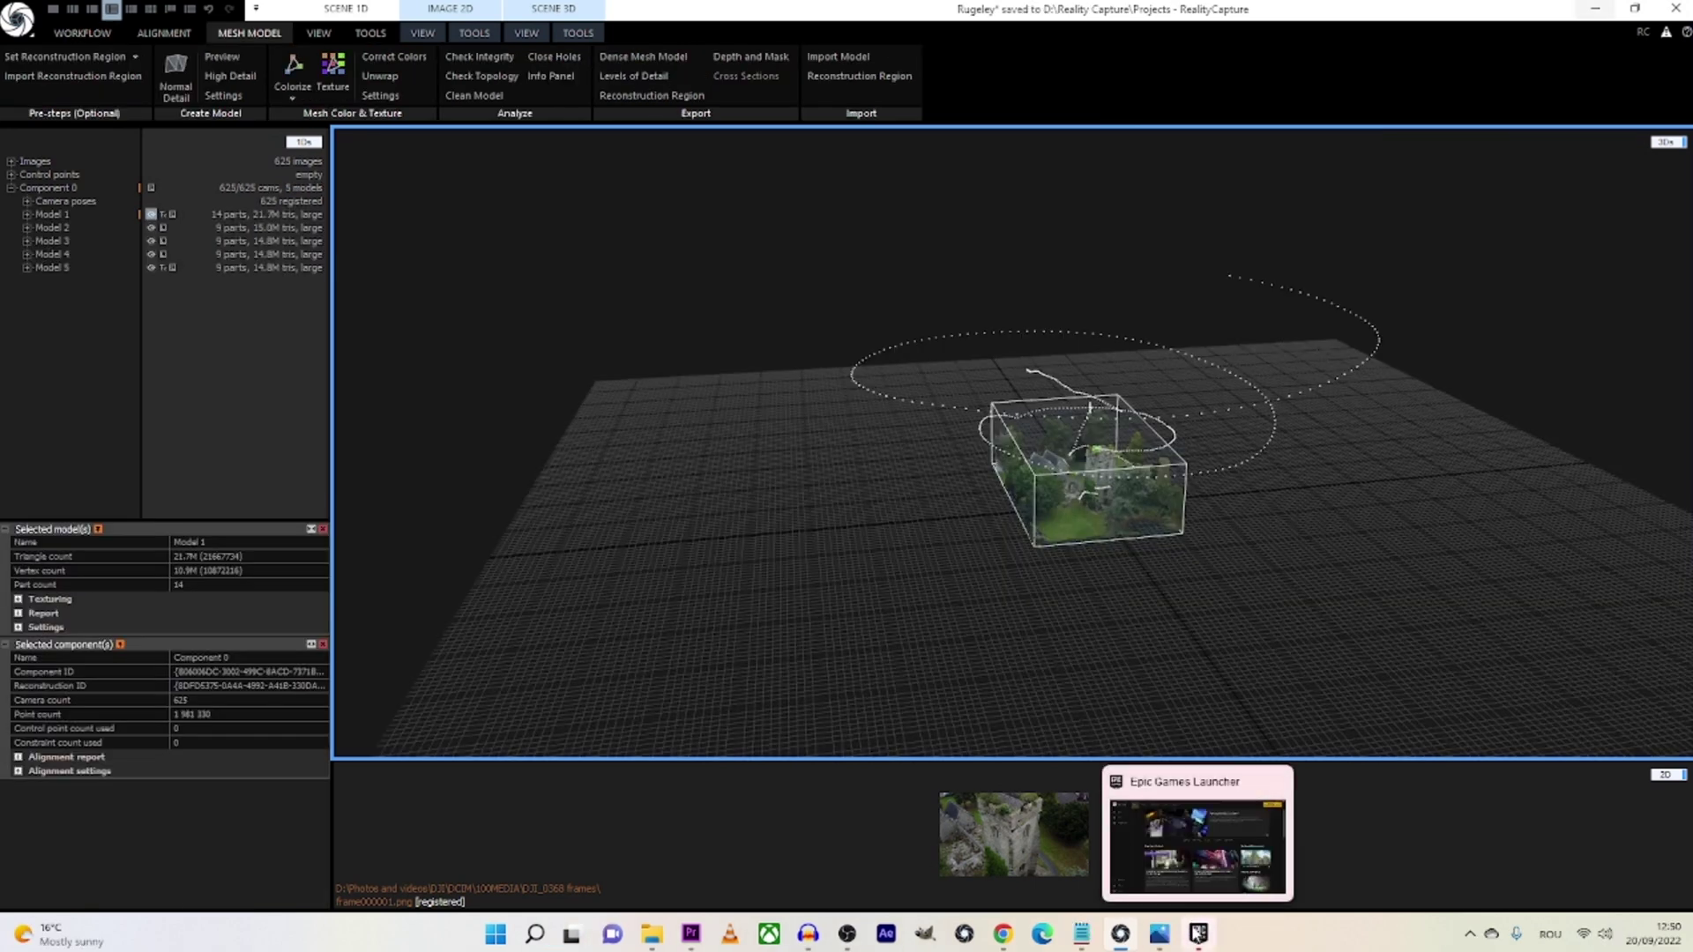
pyautogui.click(1196, 935)
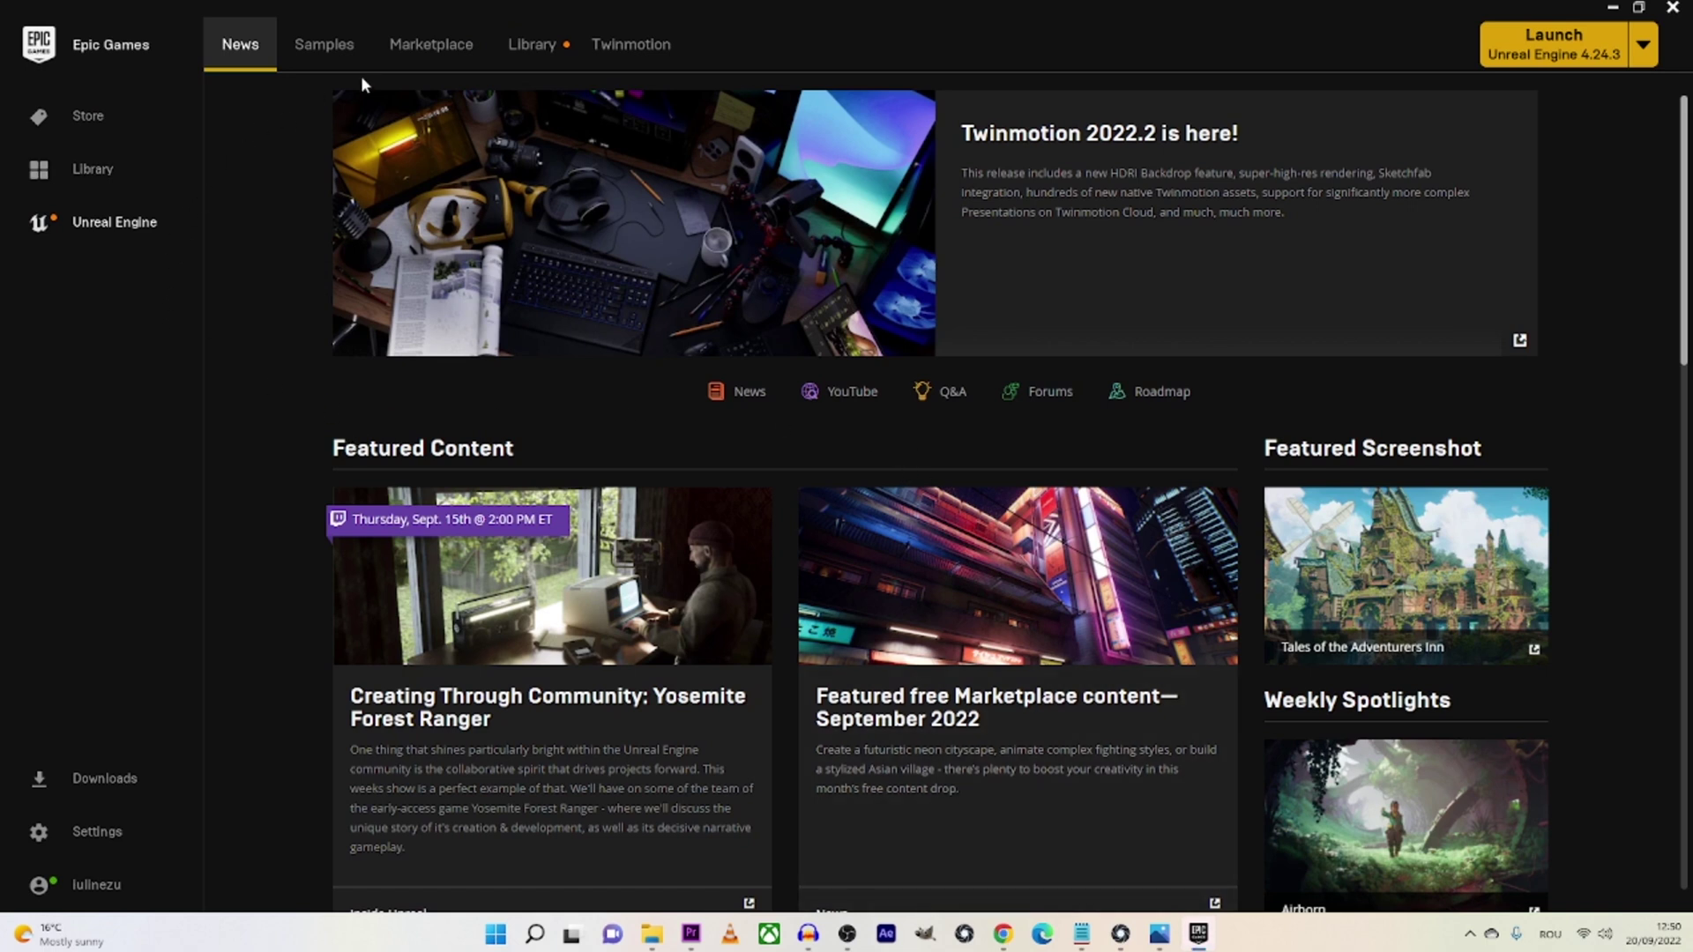
pyautogui.click(441, 44)
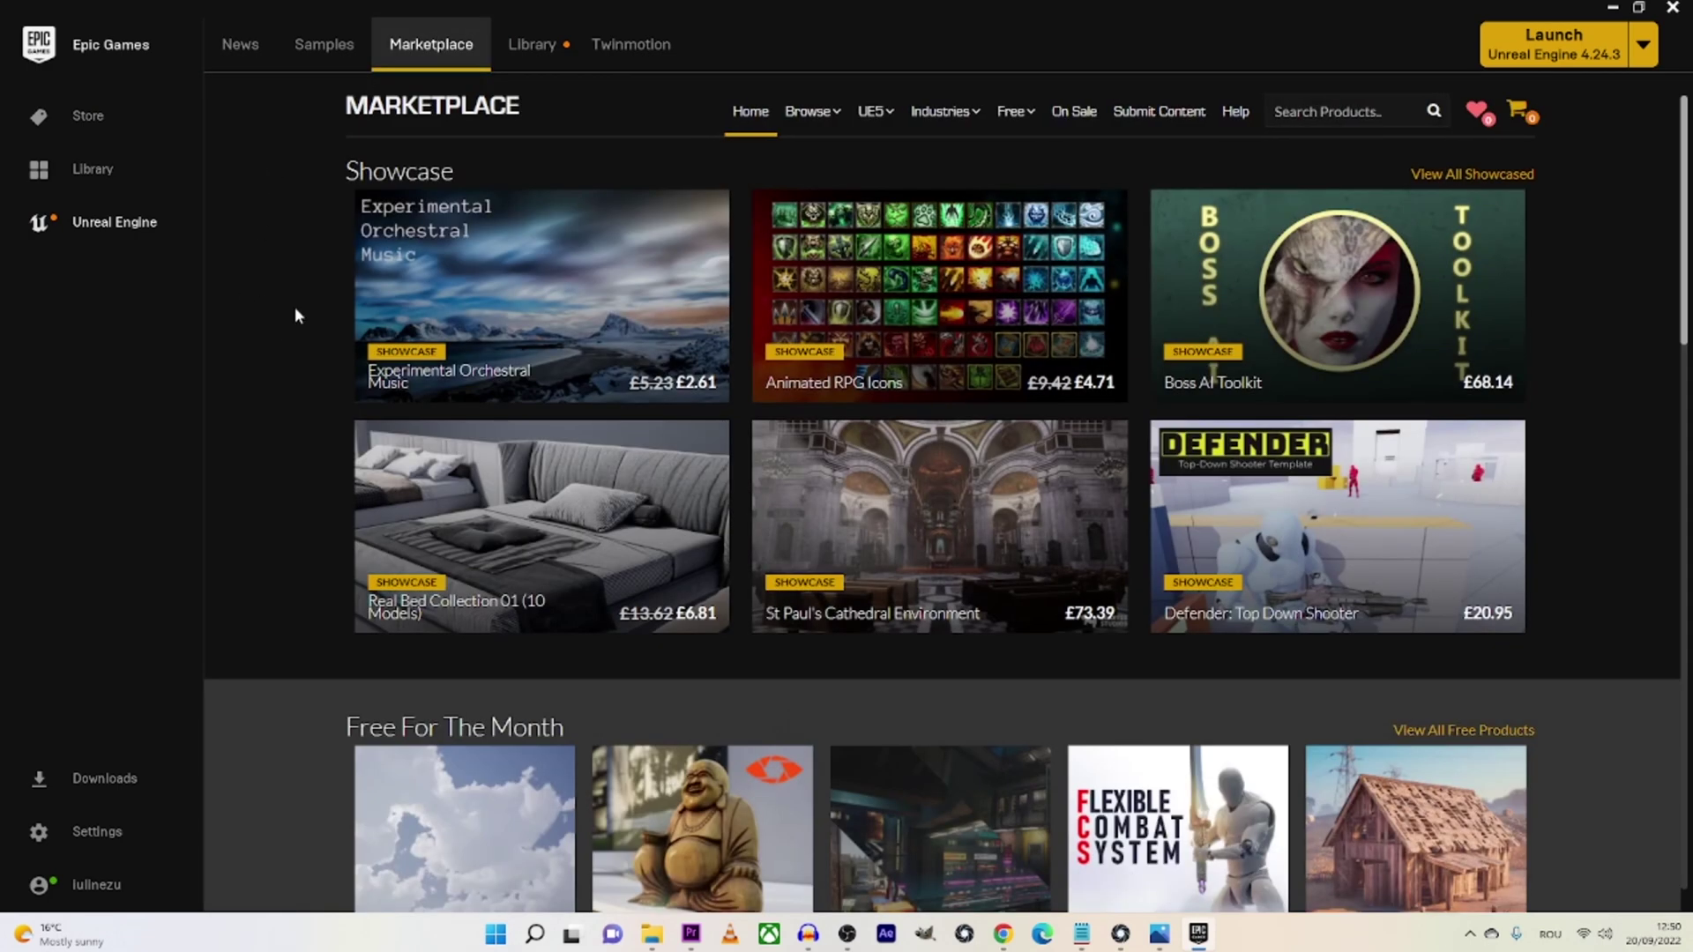
pyautogui.write('ga')
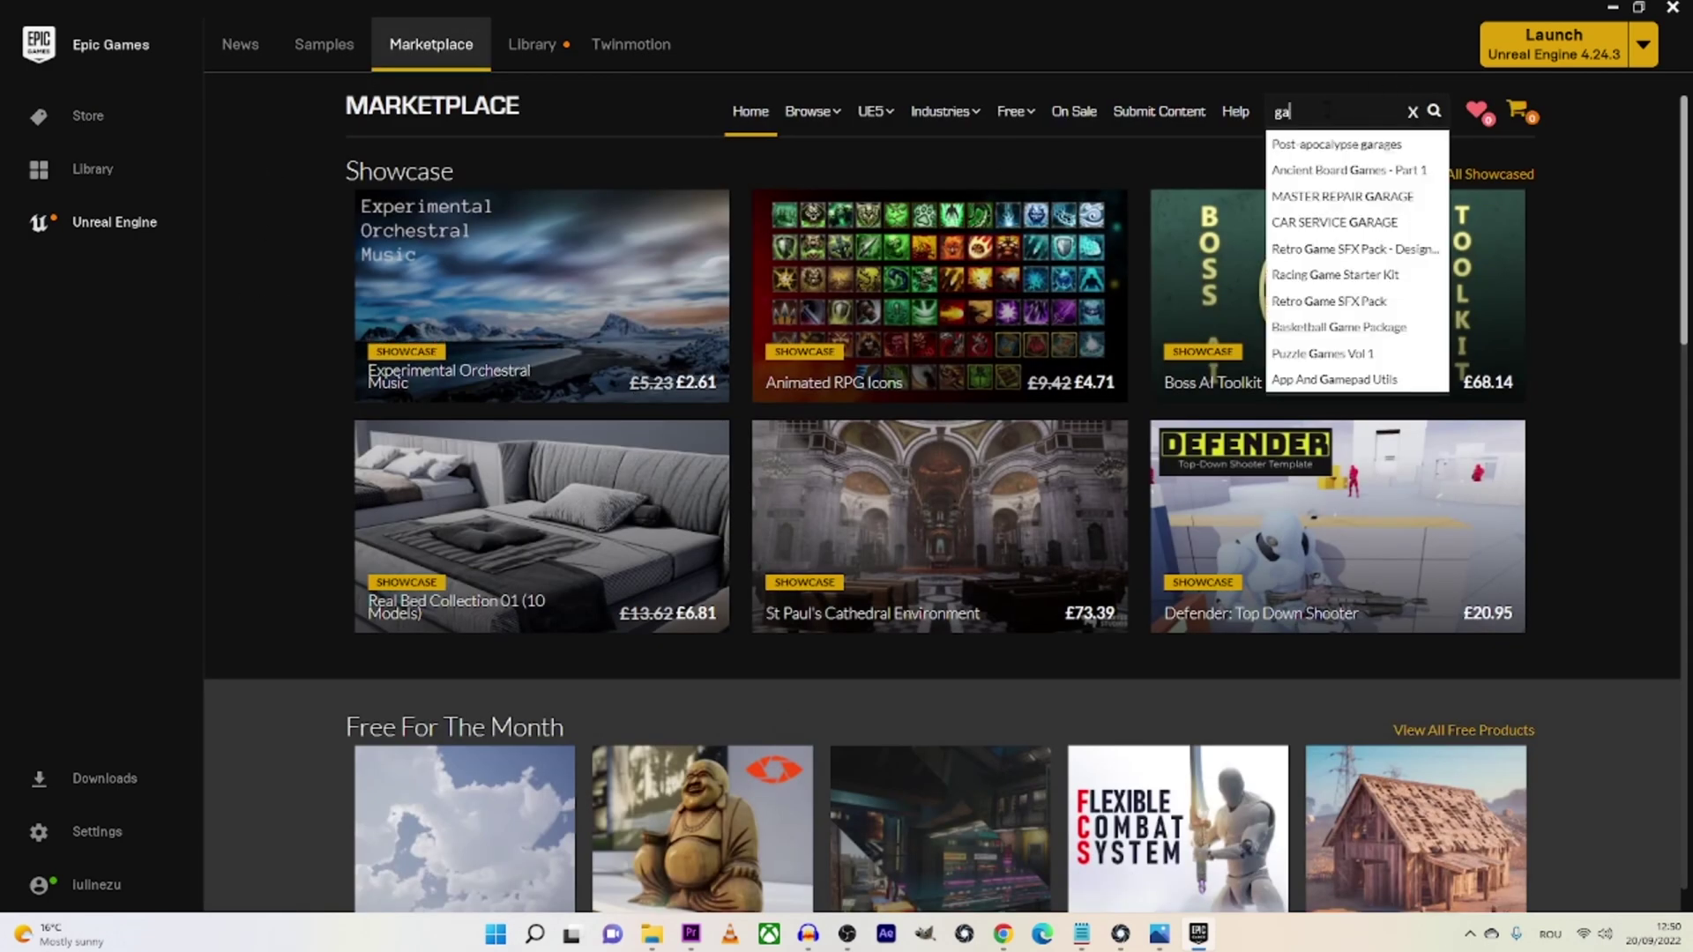
pyautogui.write('me environme')
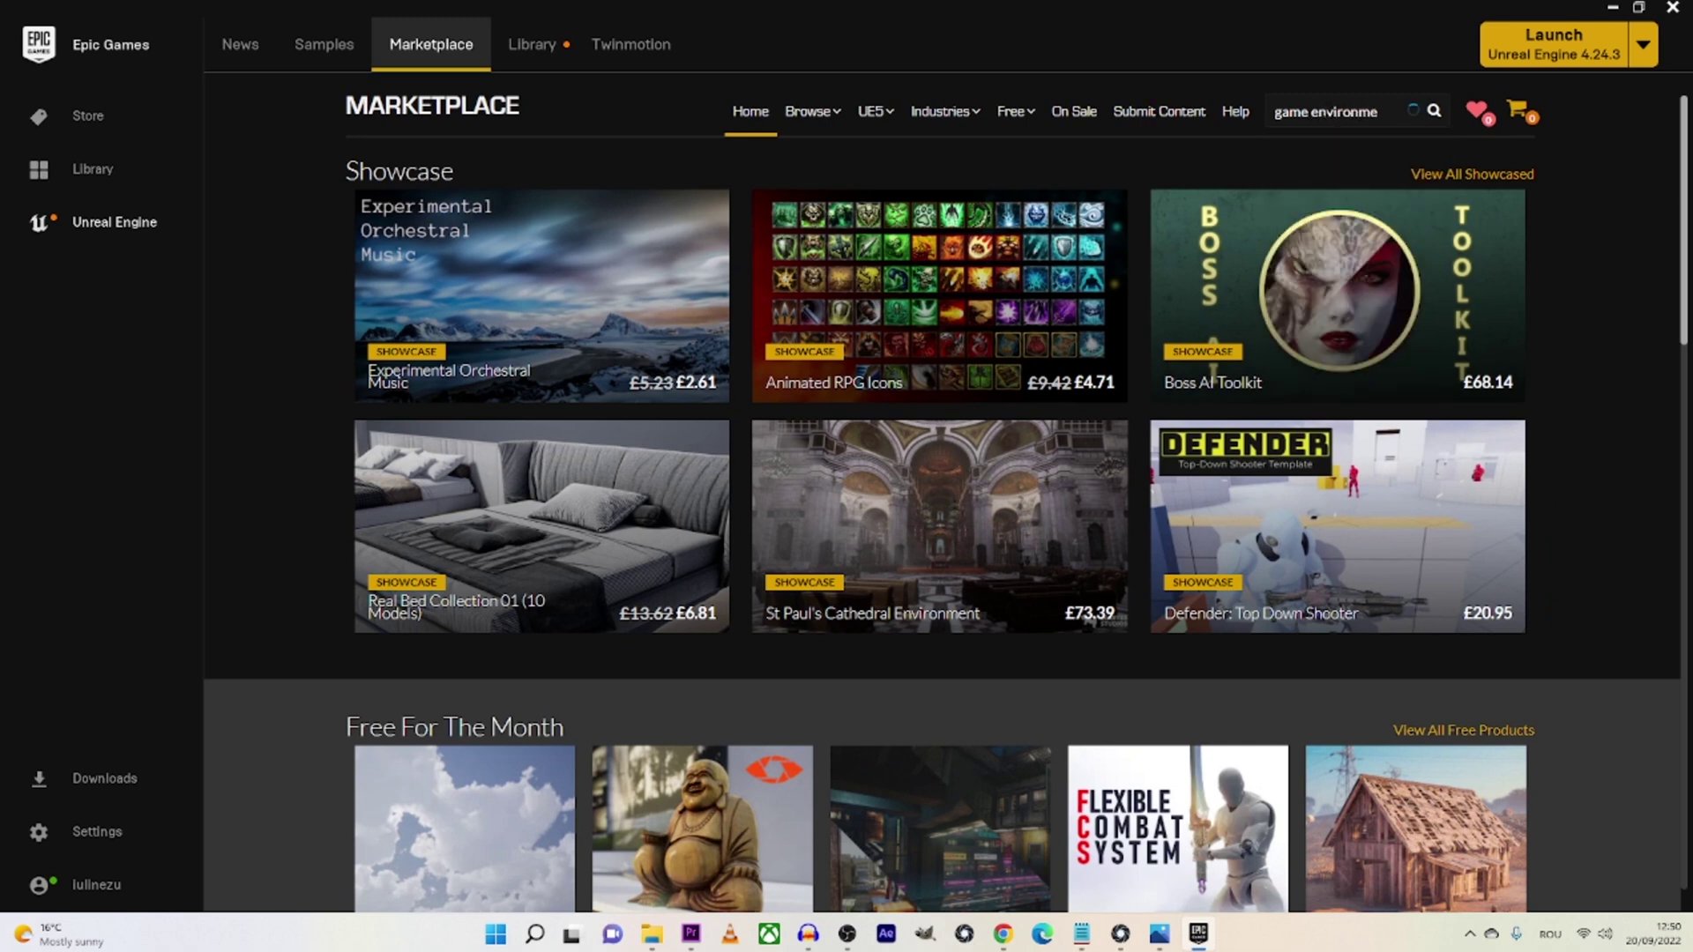
pyautogui.write('nt')
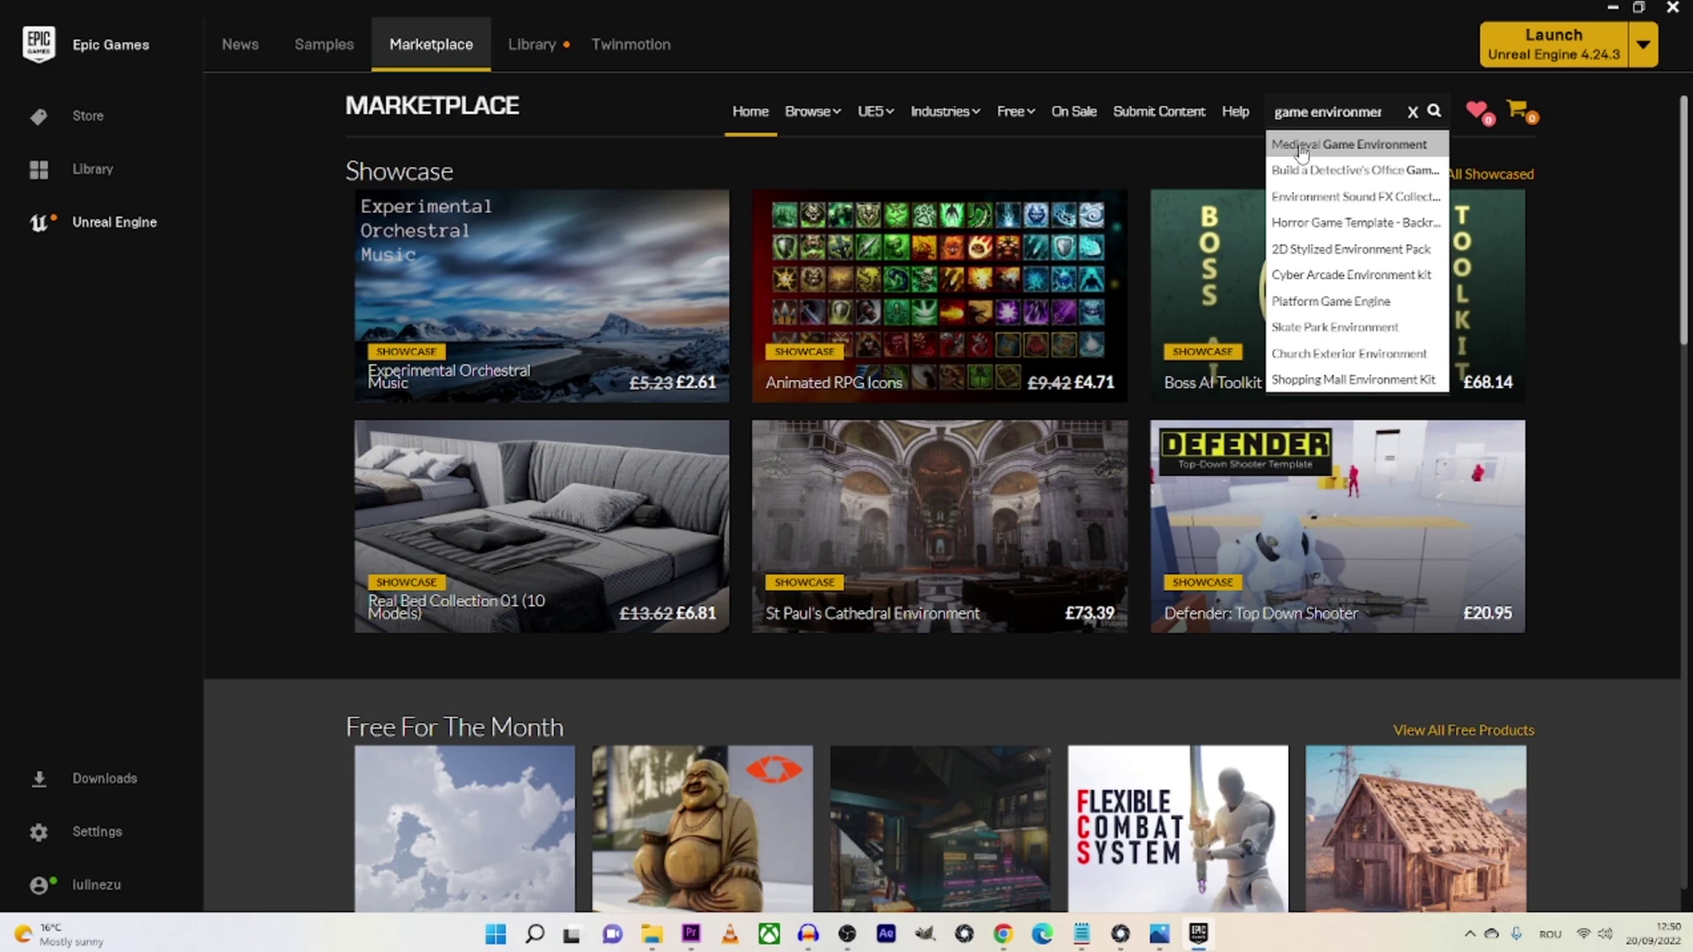
# Create a project from Medieval Game Environment and open the MedievalGameEnvironment project in Unreal Engine.
pyautogui.click(1301, 147)
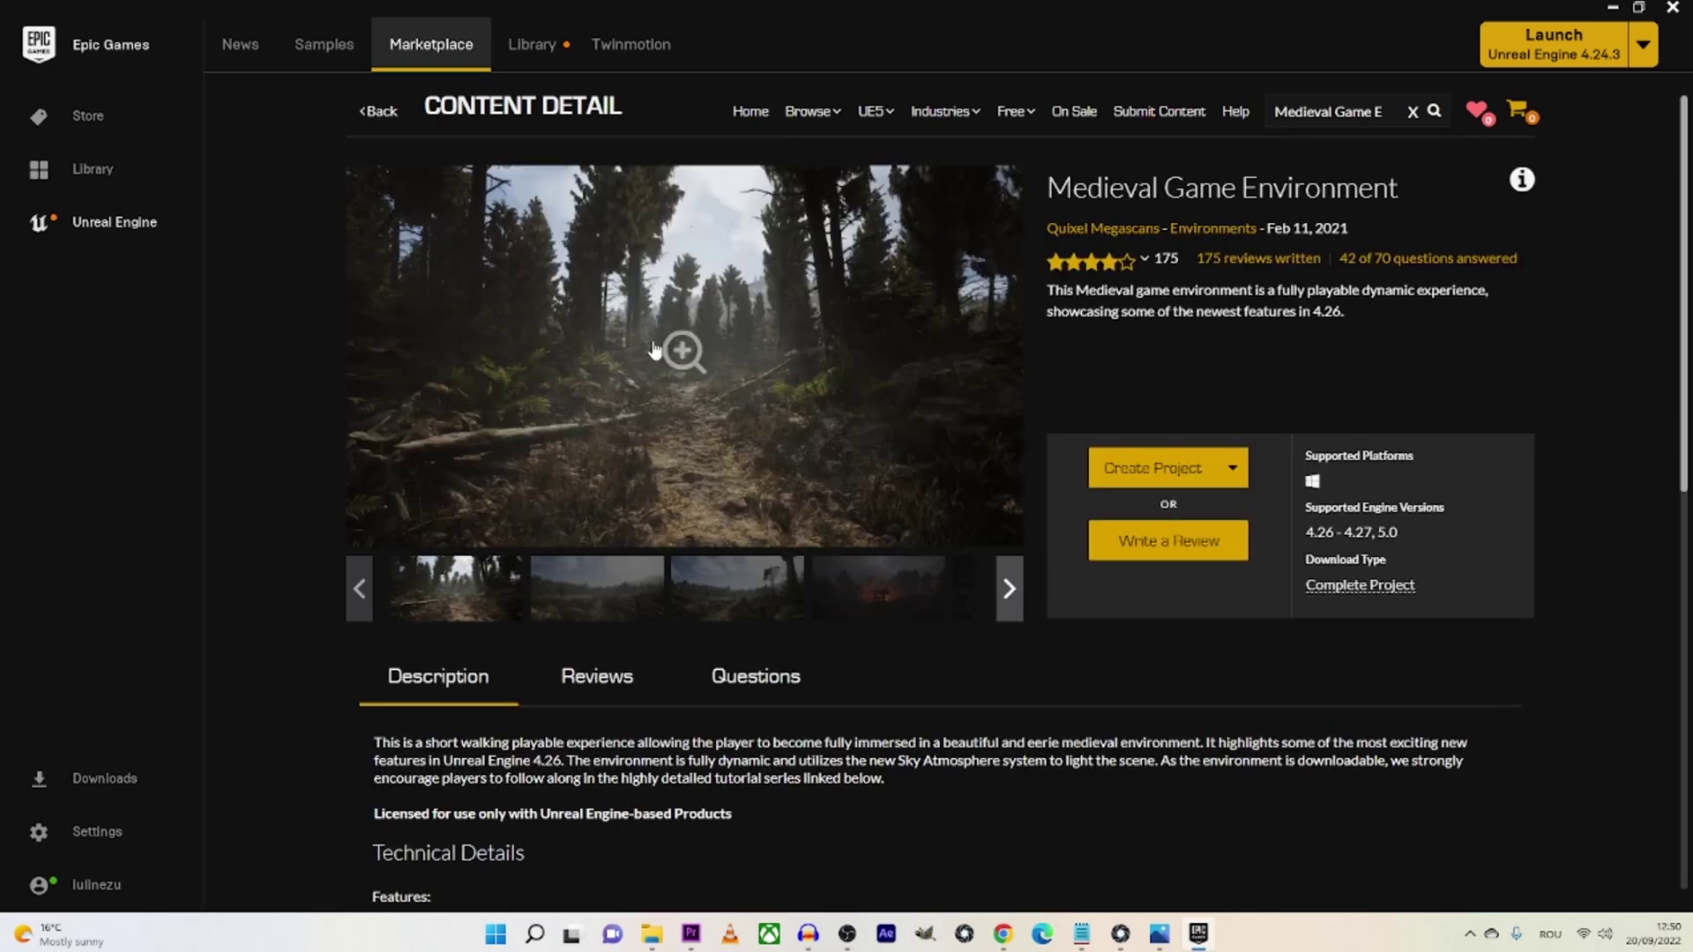
pyautogui.click(1180, 474)
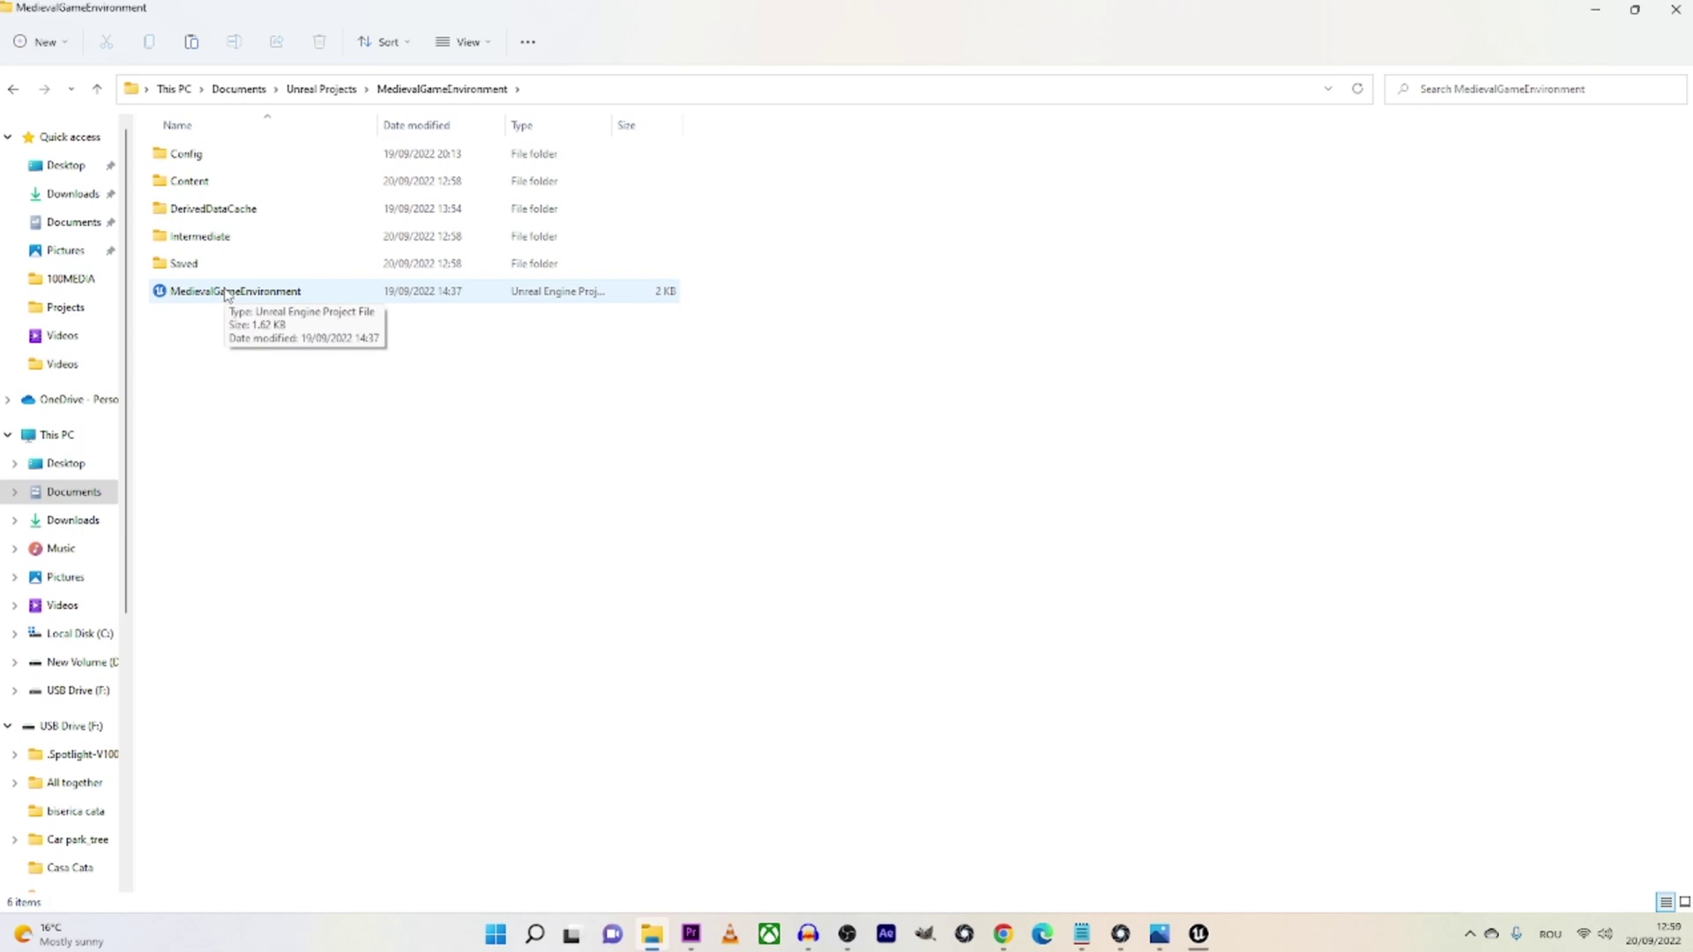
pyautogui.click(1127, 739)
pyautogui.click(1201, 934)
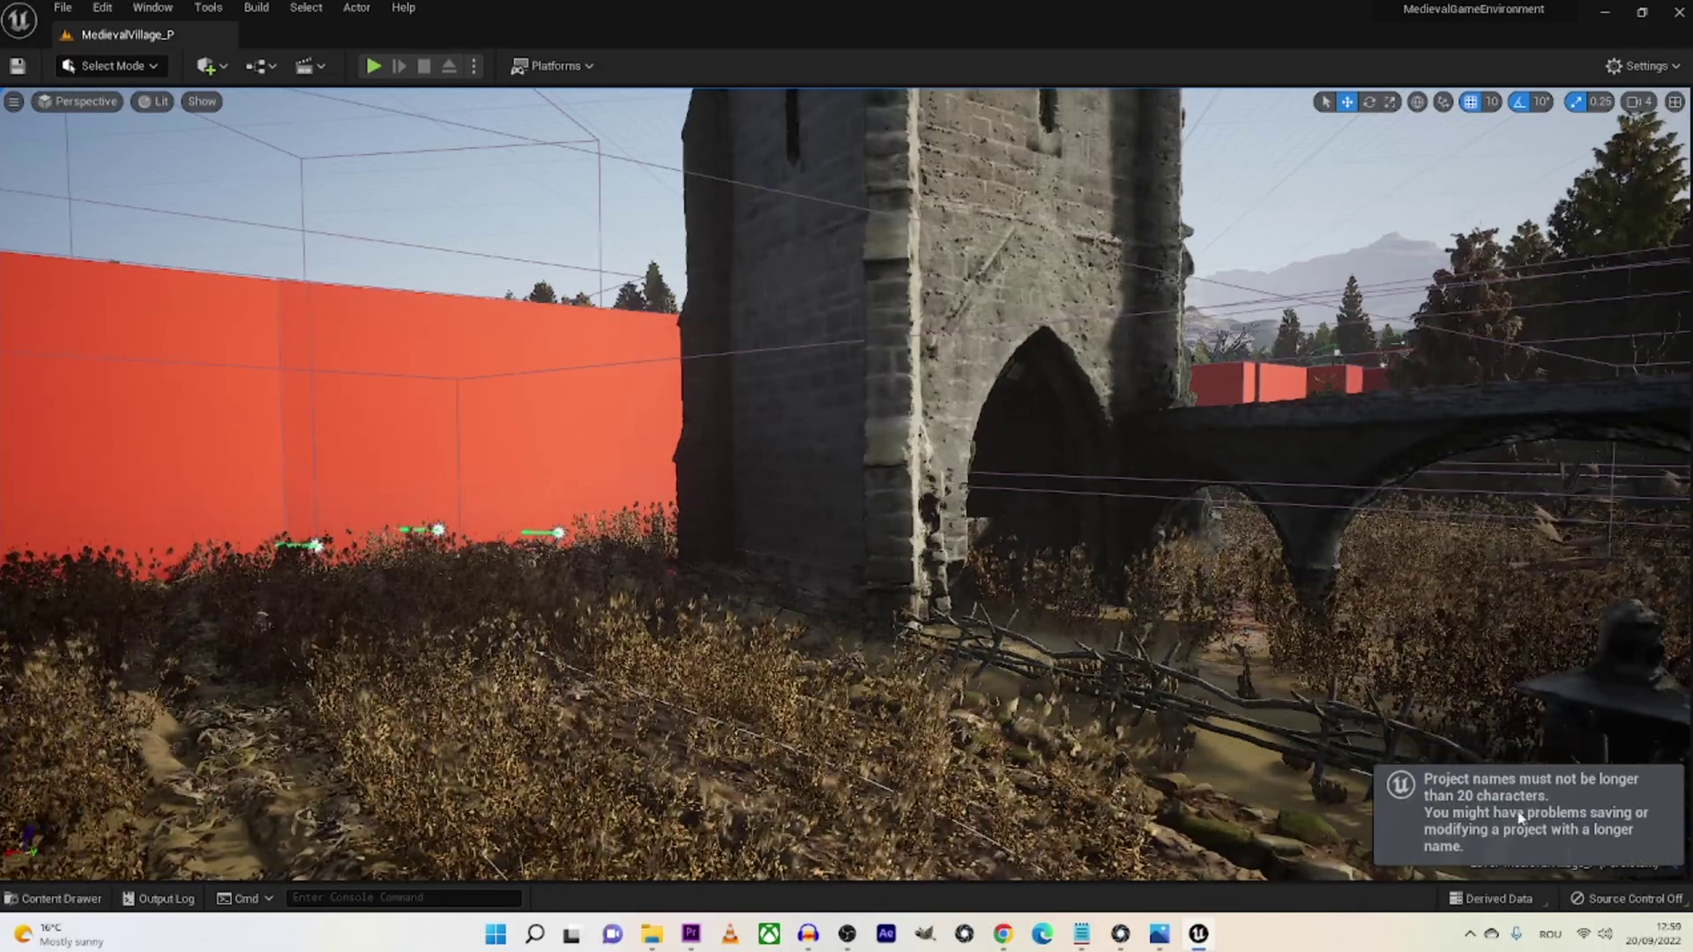
# Bring the stone tower and surrounding village into an overhead view and show the project's Content assets.
pyautogui.moveTo(1520, 818); pyautogui.dragTo(1225, 321, button='right')
pyautogui.click(509, 546)
pyautogui.moveTo(509, 545); pyautogui.dragTo(509, 545, button='right')
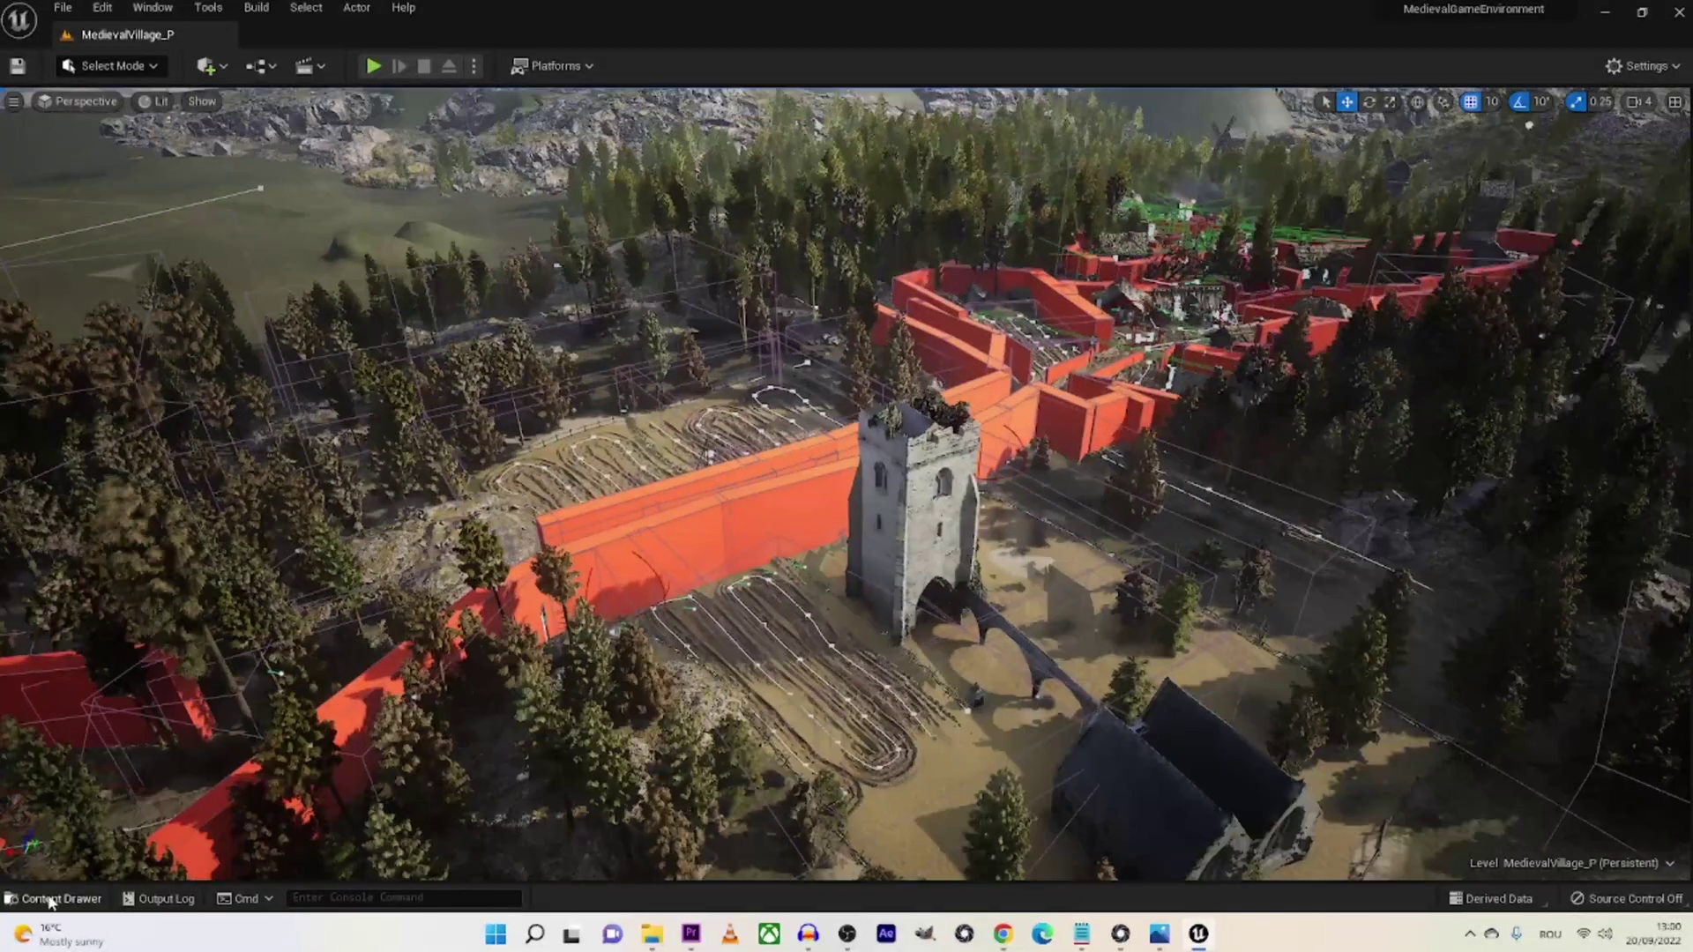
pyautogui.click(60, 898)
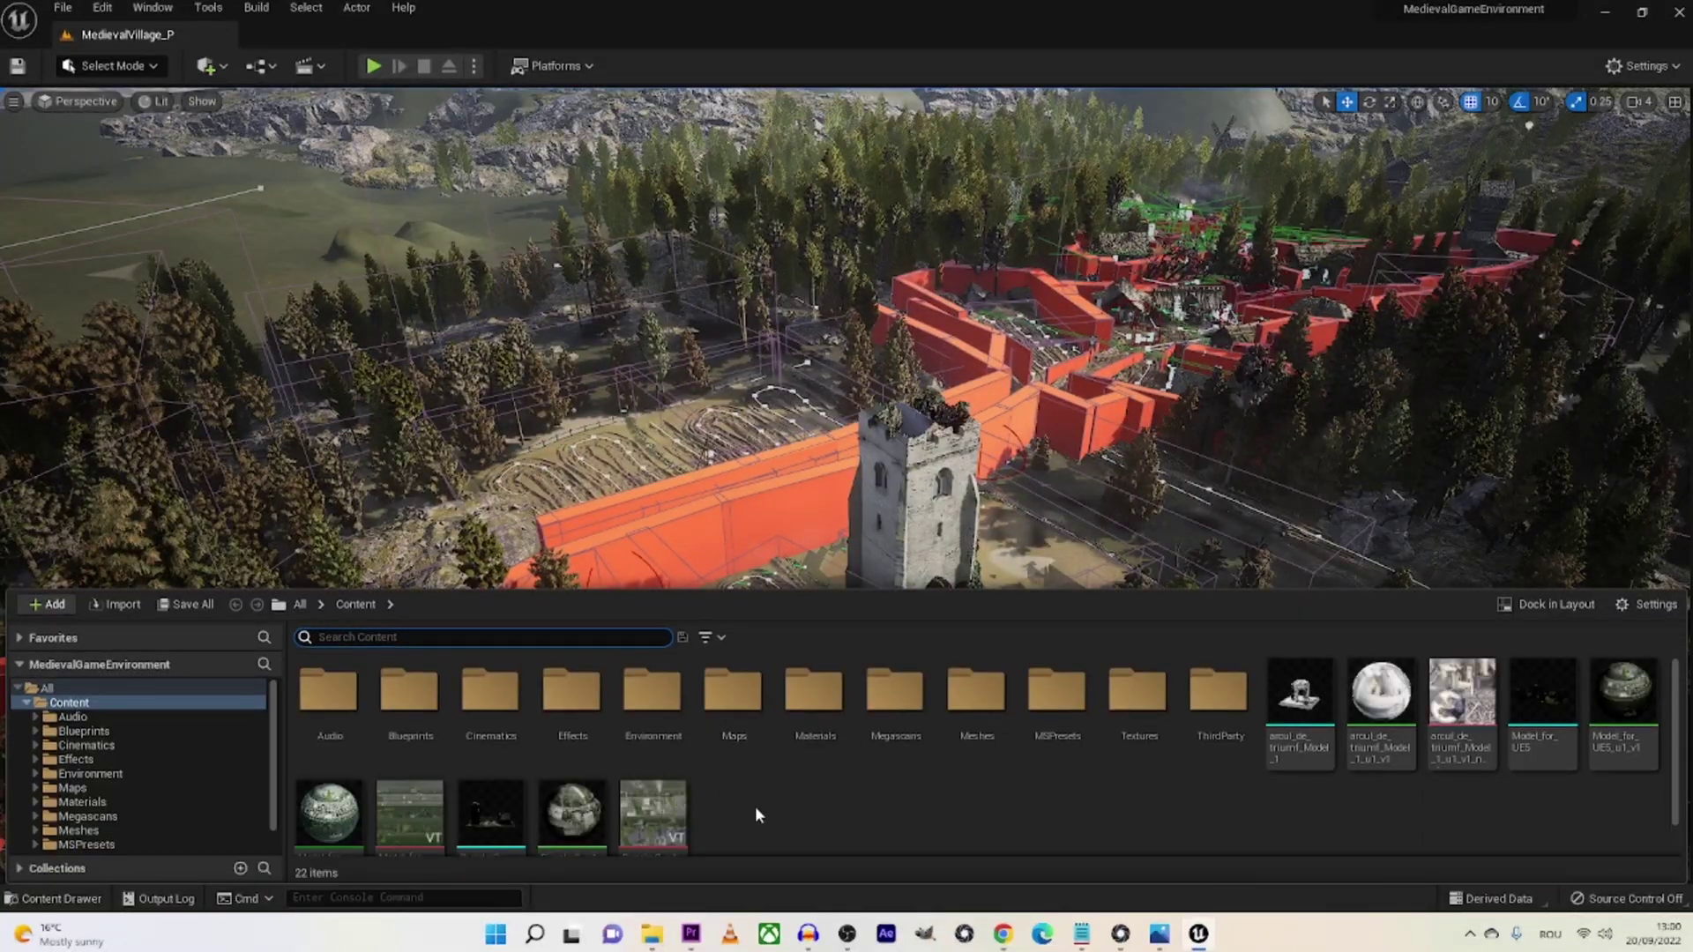
pyautogui.rightClick(786, 804)
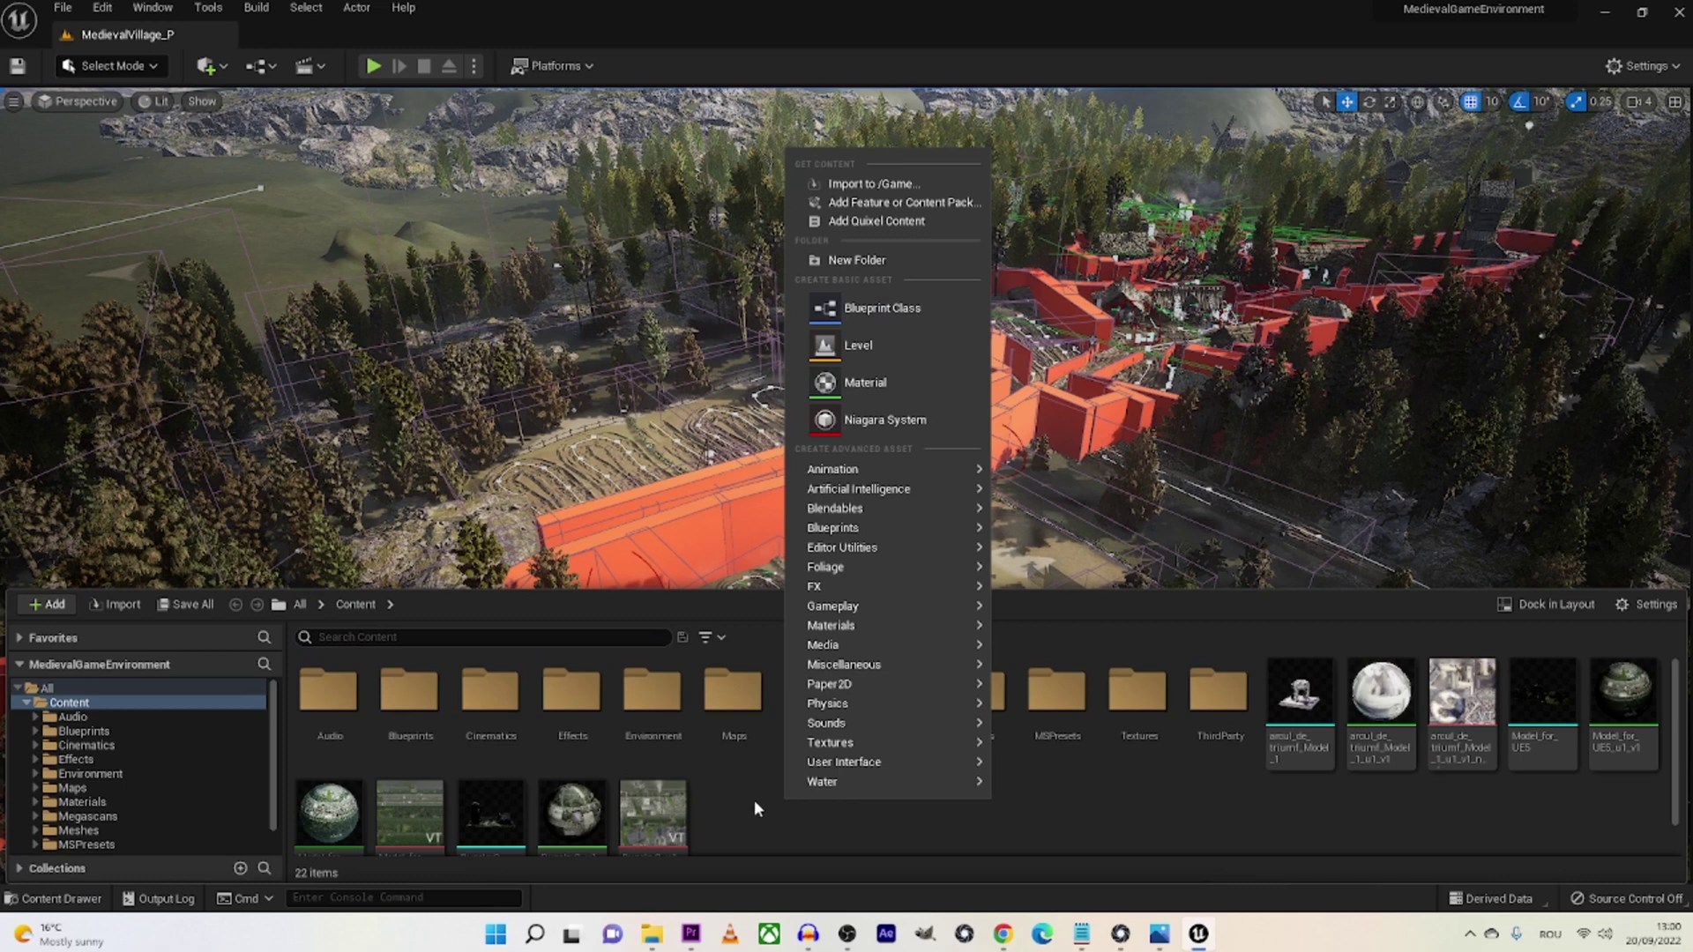
pyautogui.click(860, 184)
pyautogui.scroll(-10, 622, 141)
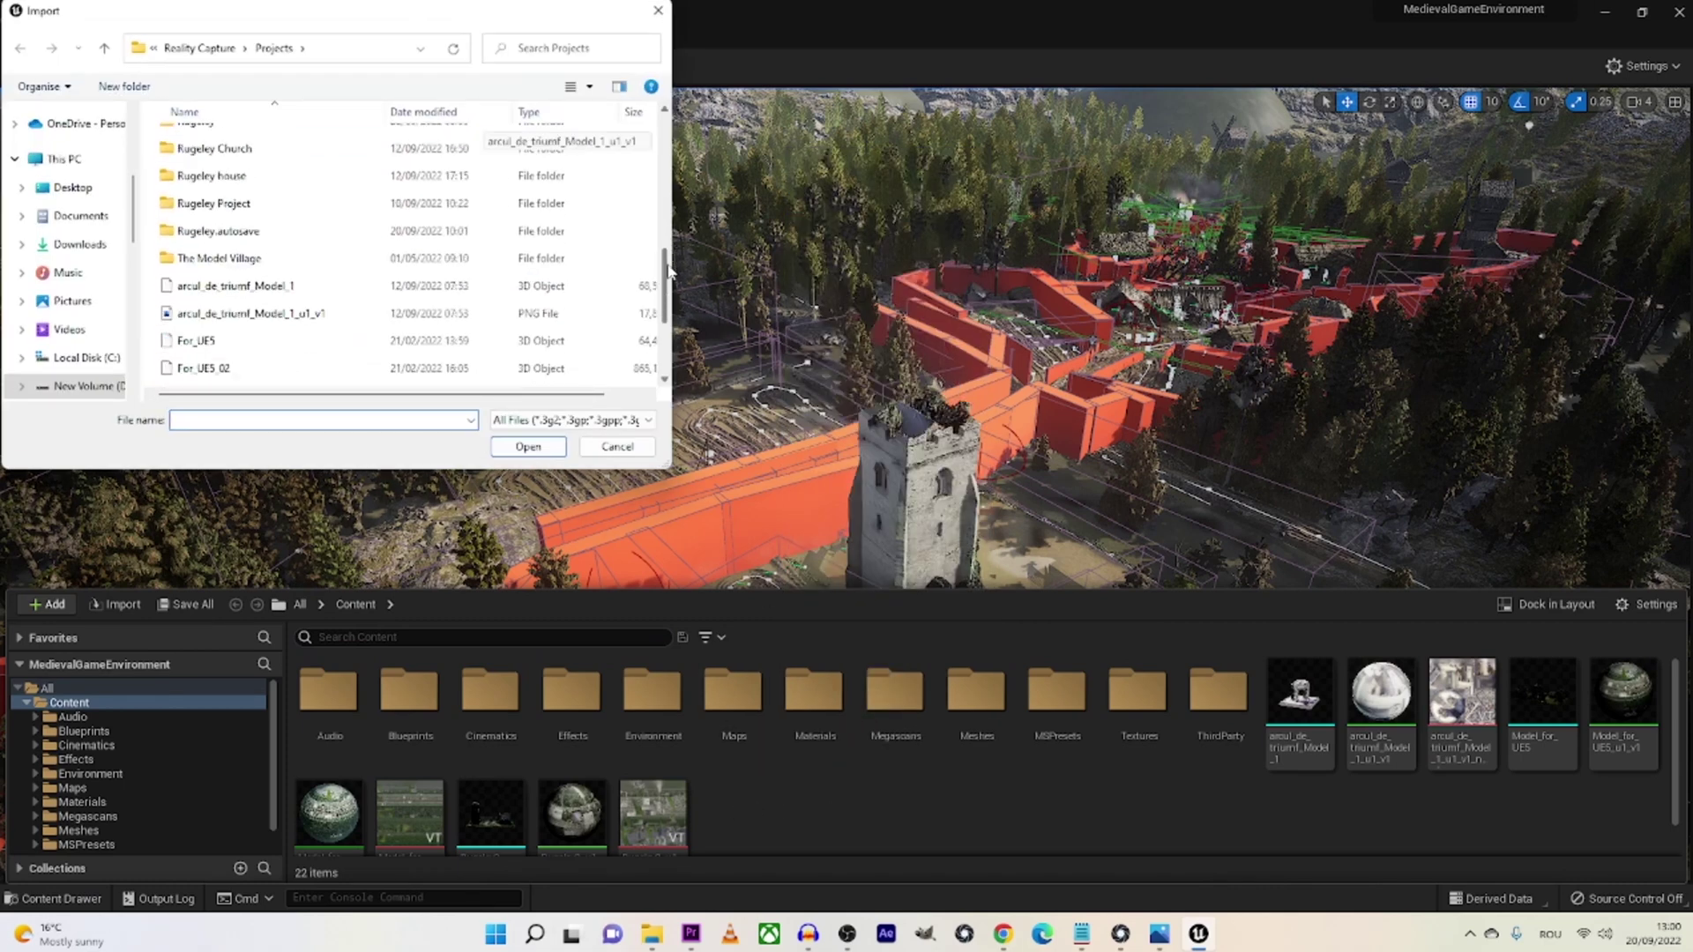
pyautogui.moveTo(671, 472); pyautogui.dragTo(764, 508)
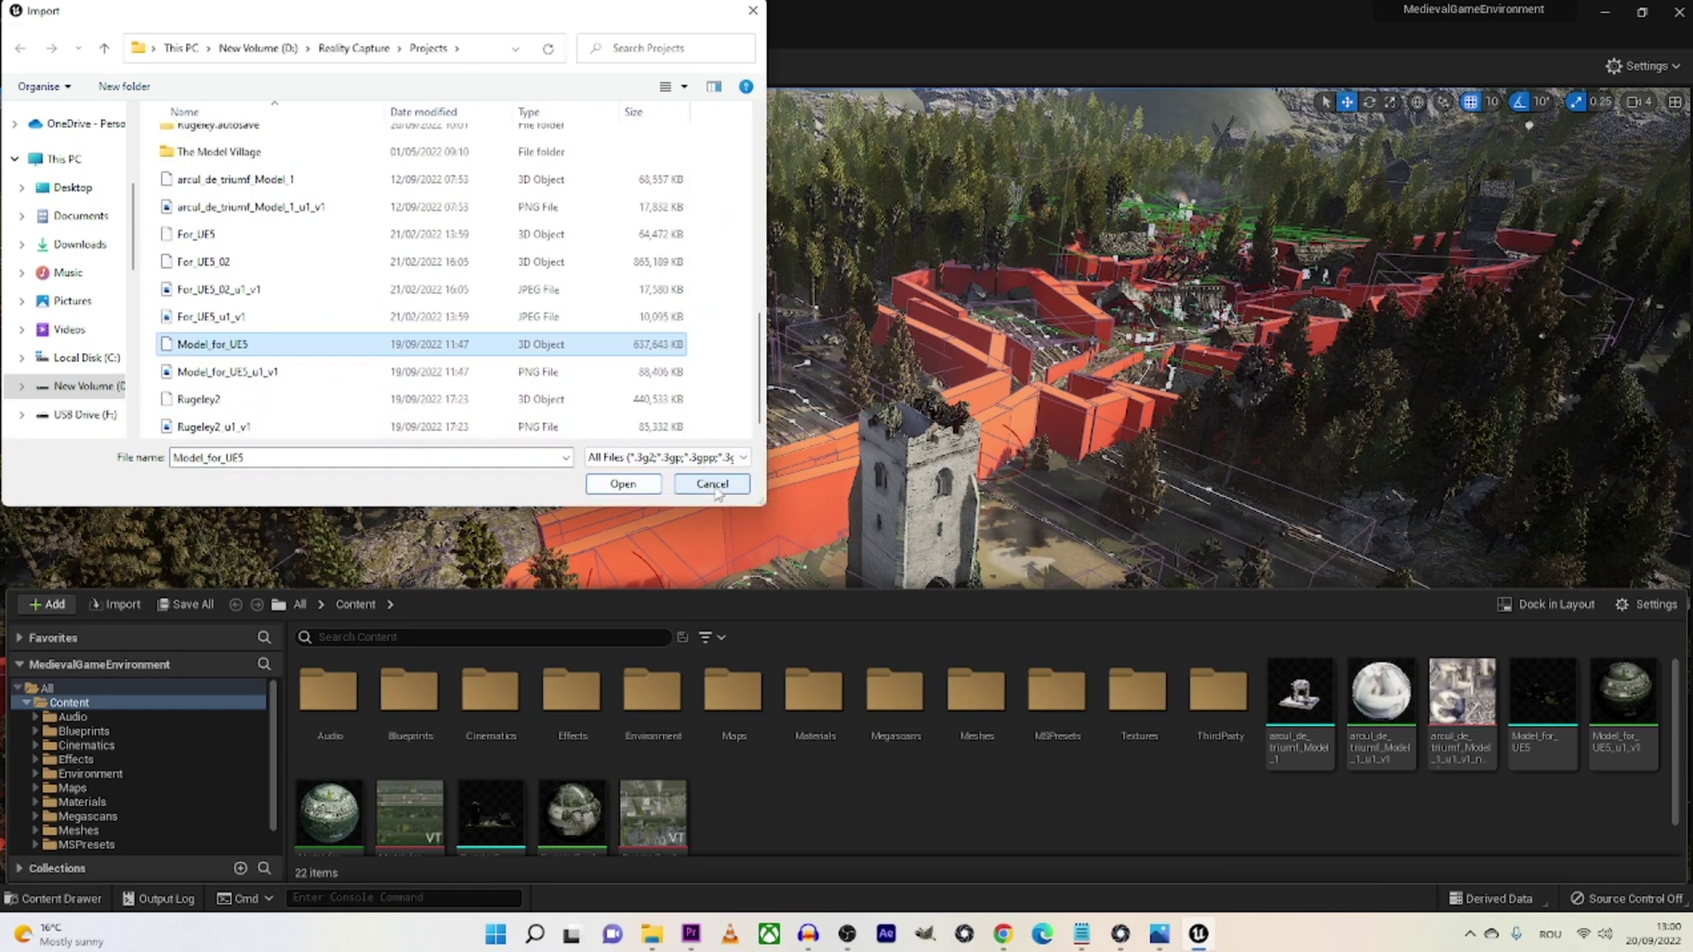
pyautogui.click(712, 484)
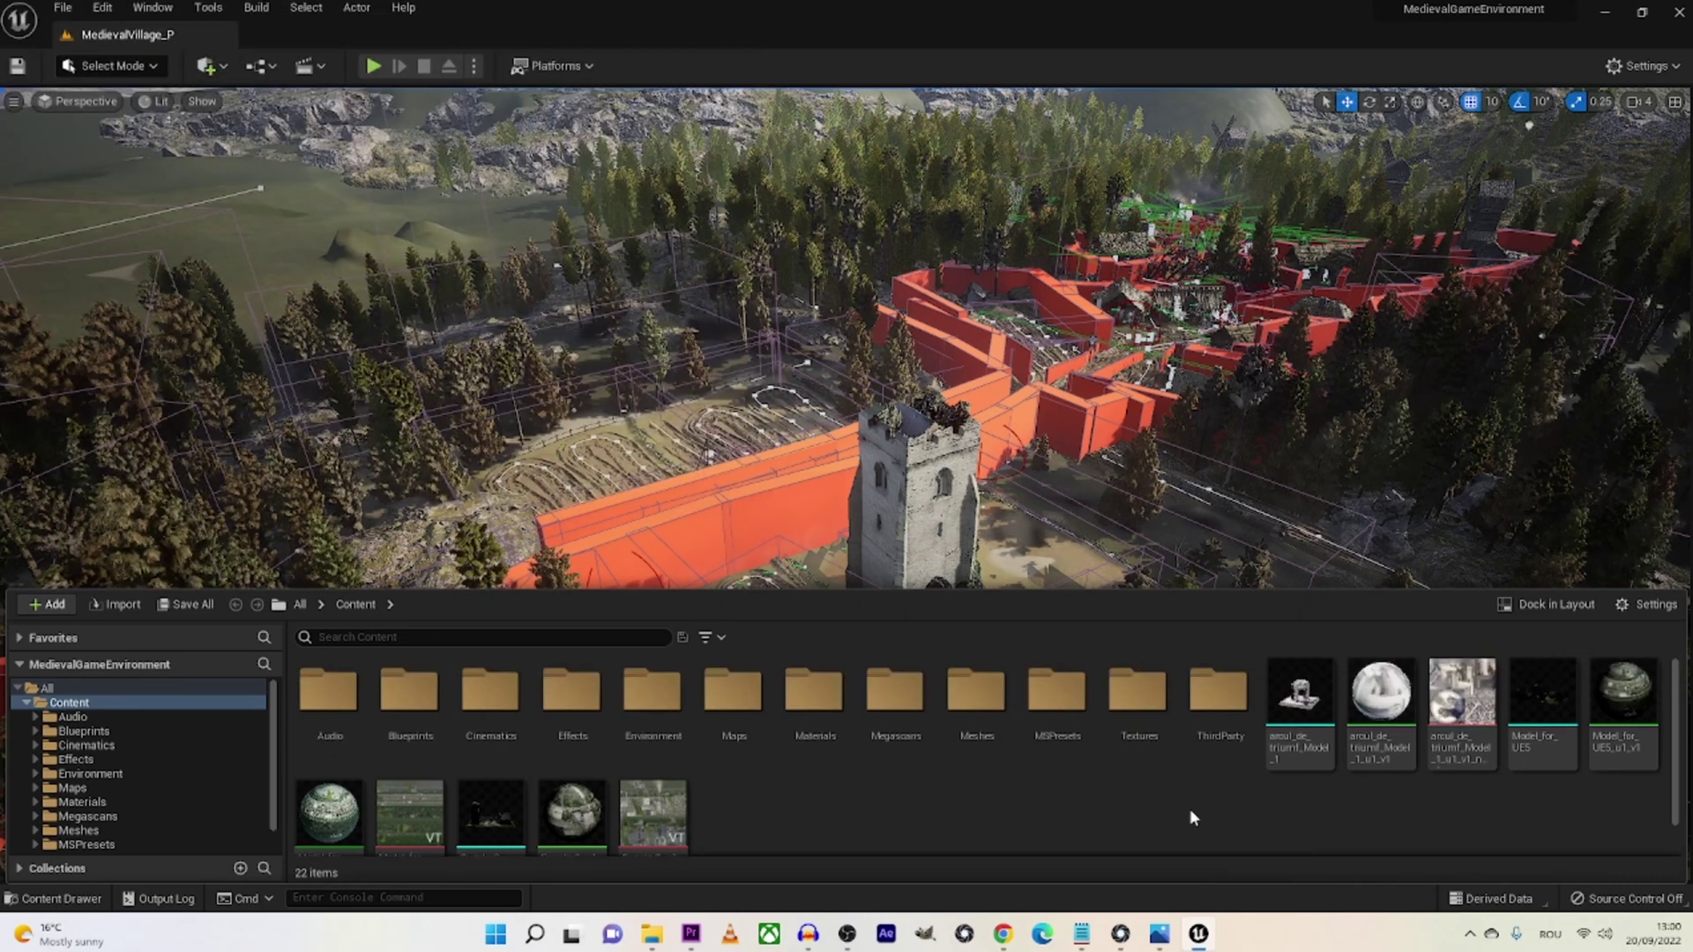
# Place the Rugeley2 static mesh in the level on the field beside the existing stone tower and activate the Rotate tool for it.
pyautogui.scroll(-2, 1190, 817)
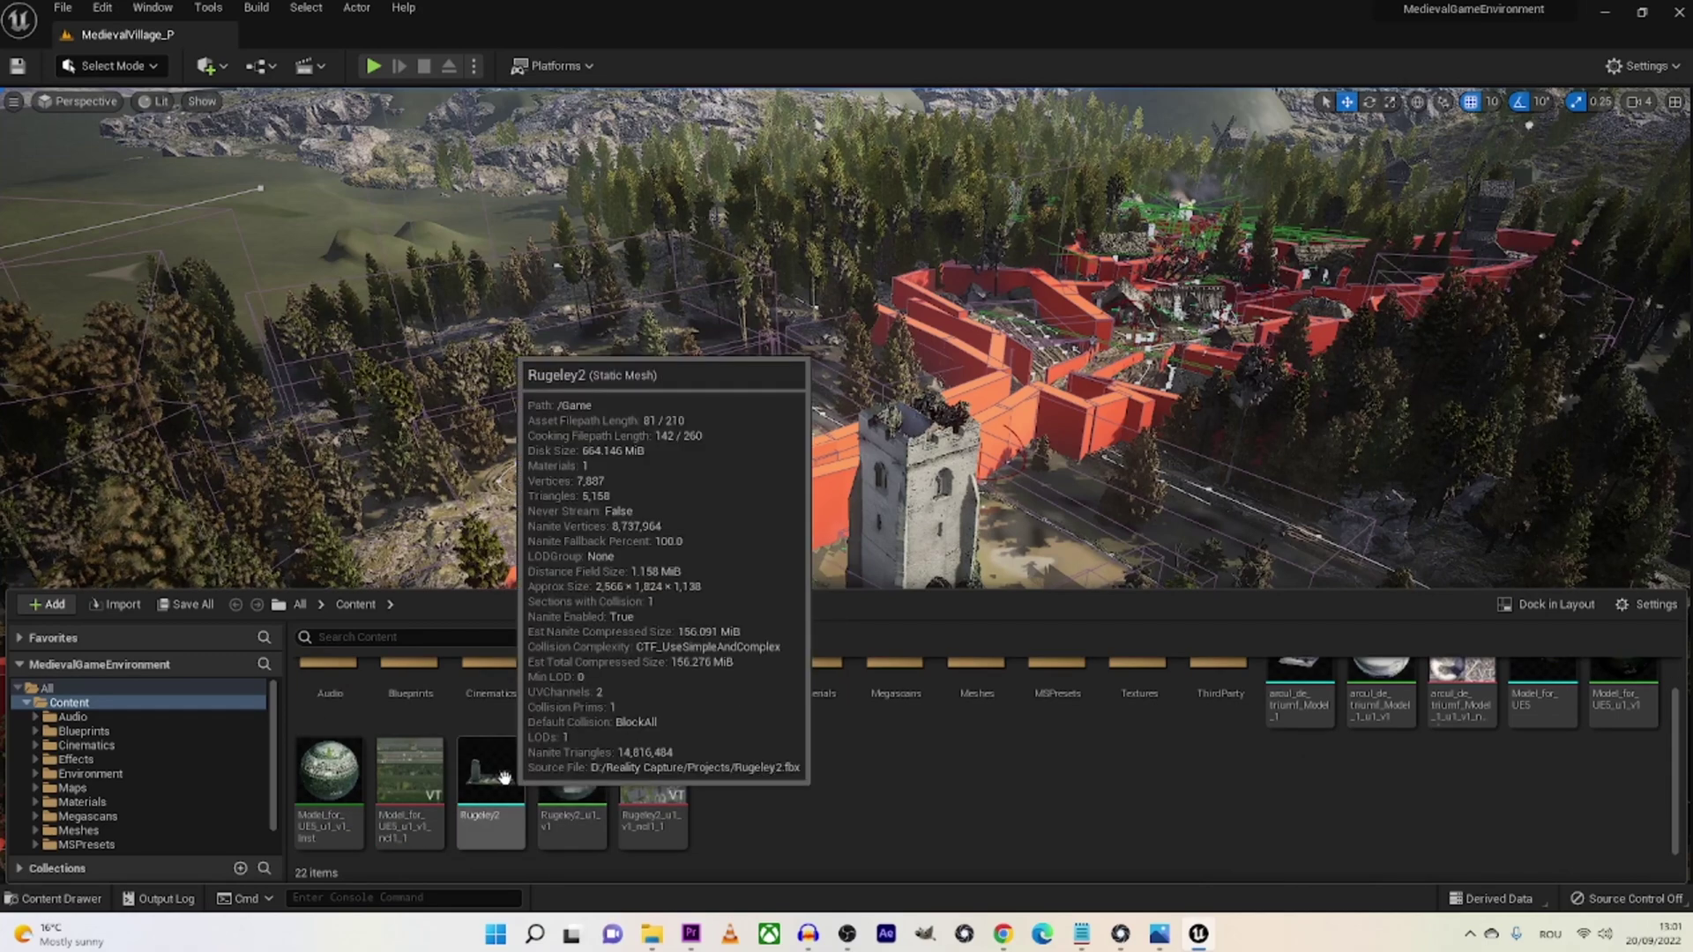
pyautogui.moveTo(504, 776); pyautogui.dragTo(794, 639)
pyautogui.moveTo(748, 750); pyautogui.dragTo(993, 635, button='right')
pyautogui.press('f')
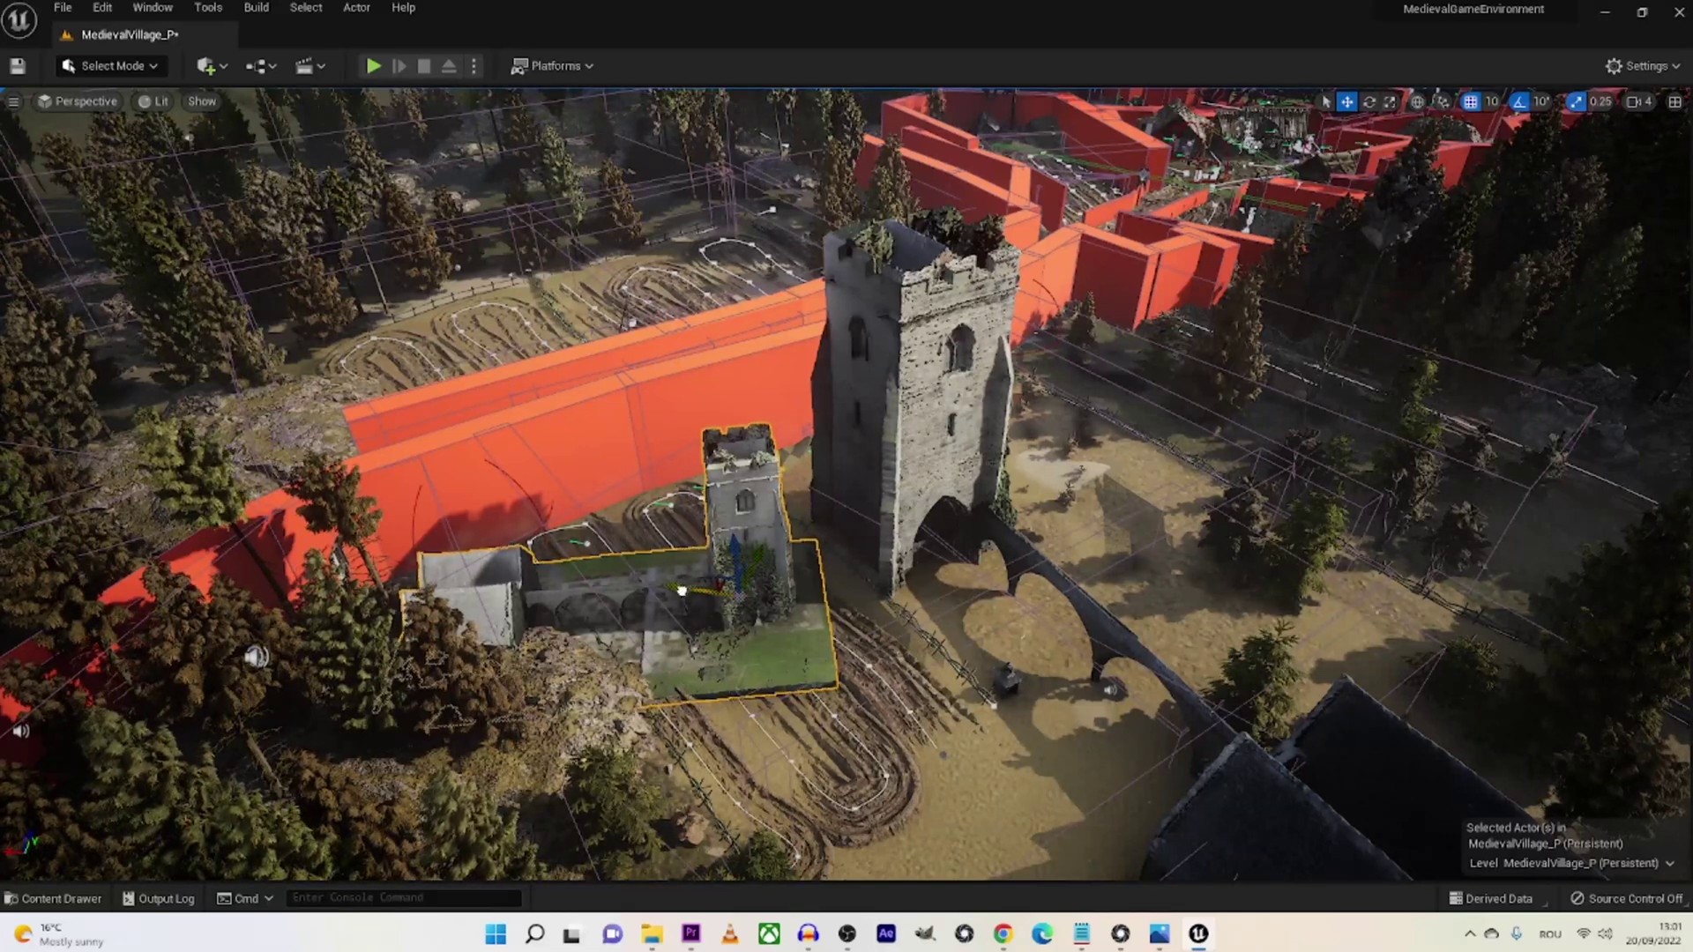
pyautogui.click(1368, 101)
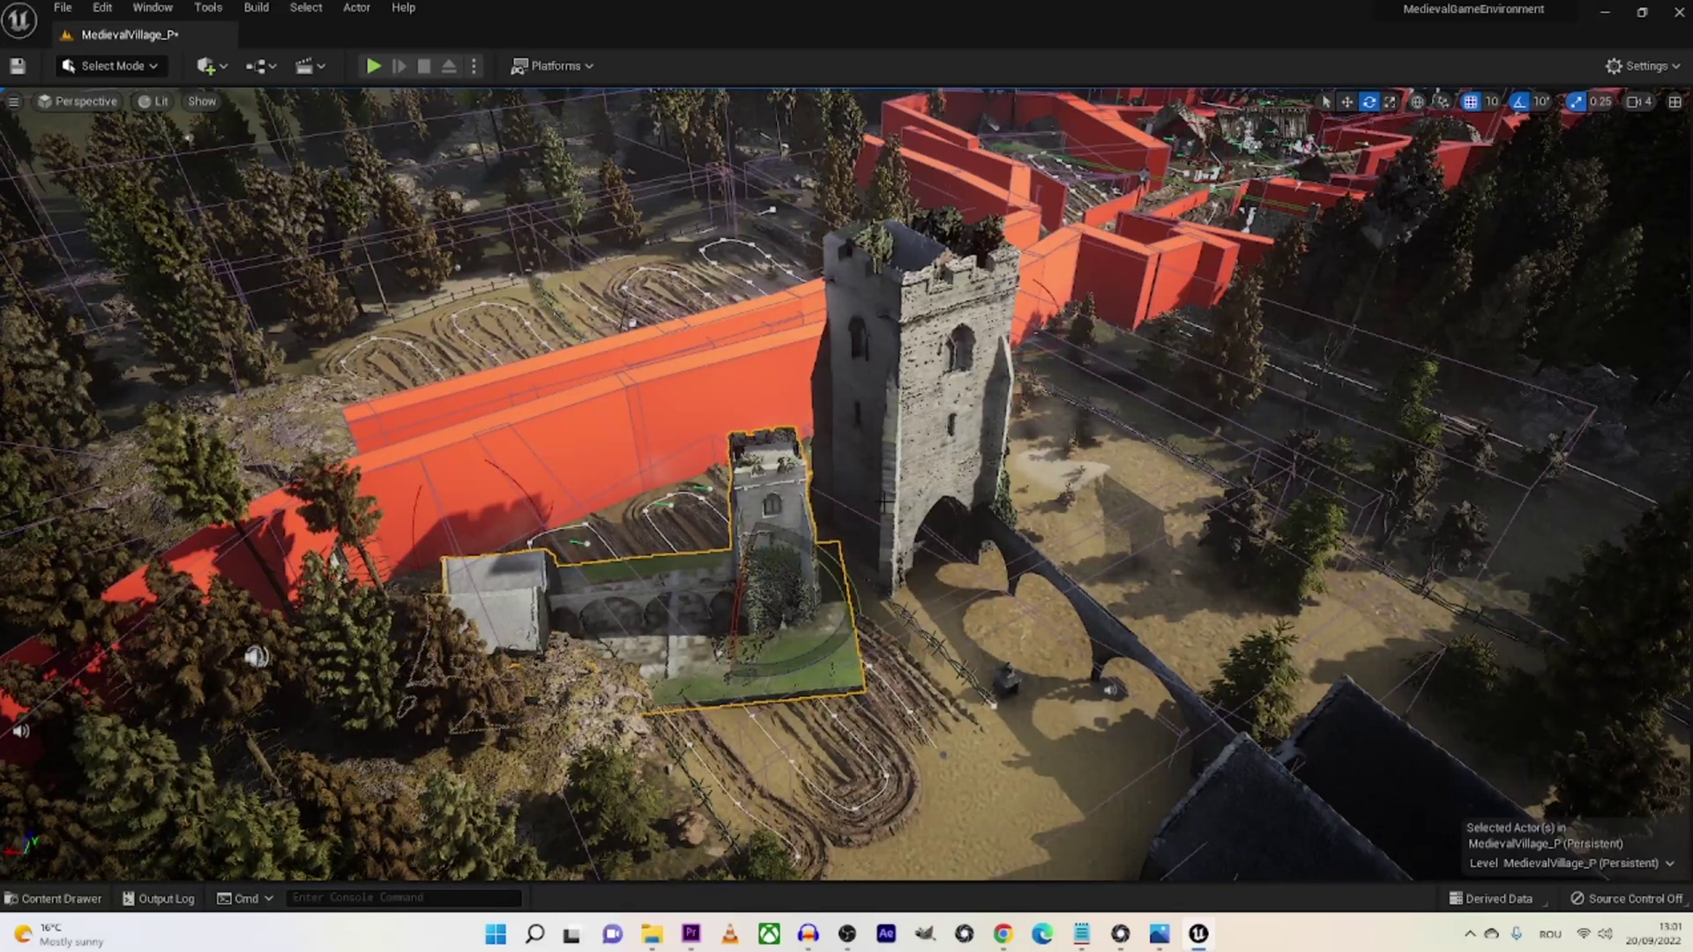